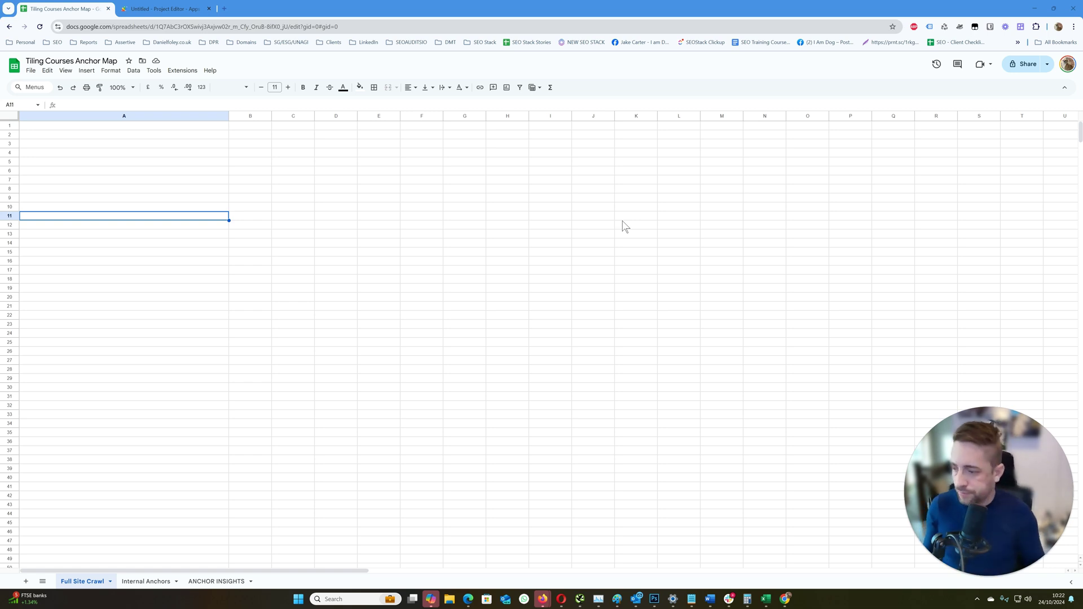
Look over the Full Site Crawl, Internal Anchors and ANCHOR INSIGHTS sheet tabs.
click(559, 241)
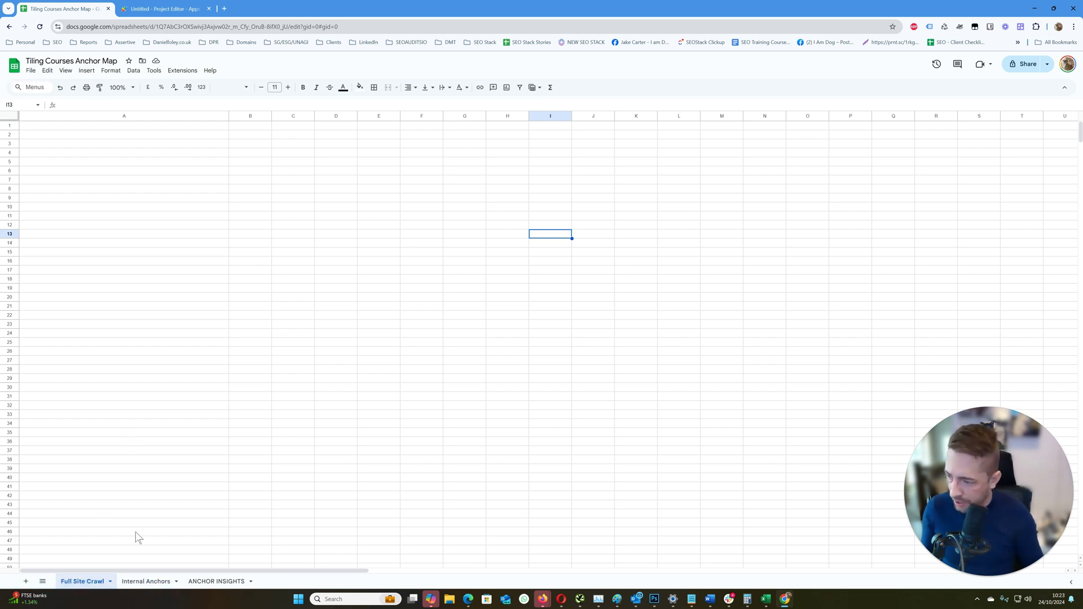
click(144, 581)
click(207, 582)
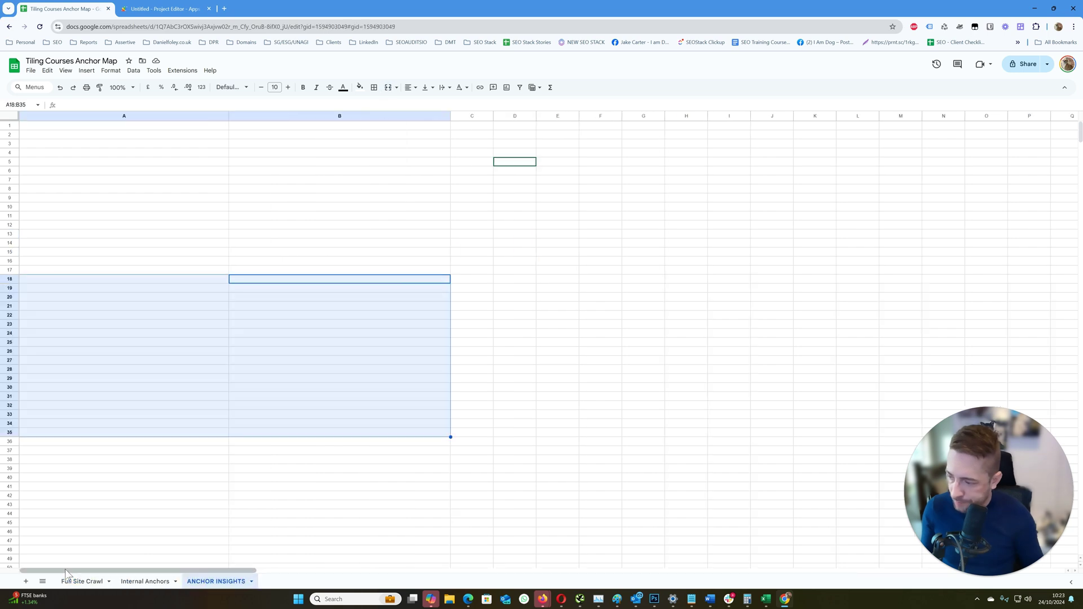
click(70, 581)
click(135, 310)
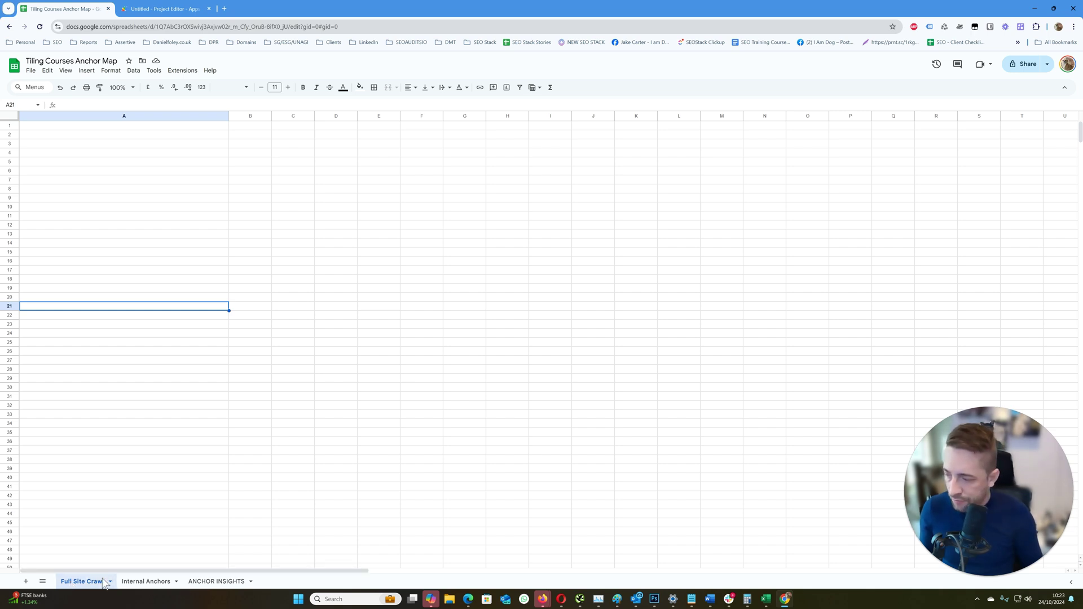
After a last pass over the tabs, launch Screaming Frog SEO Spider from the taskbar search ('screa').
click(134, 585)
click(216, 582)
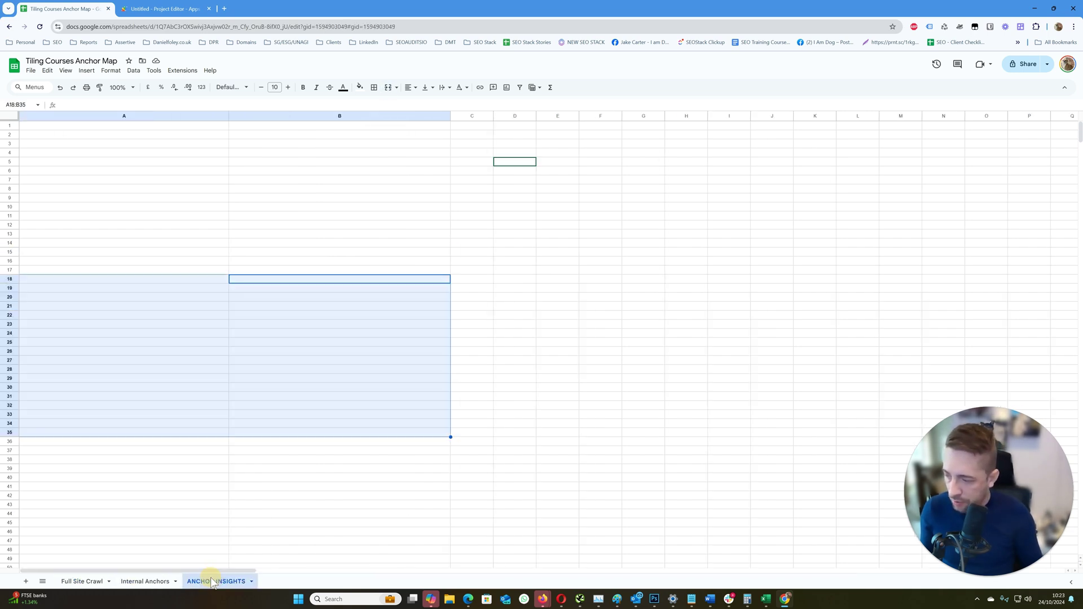
click(80, 582)
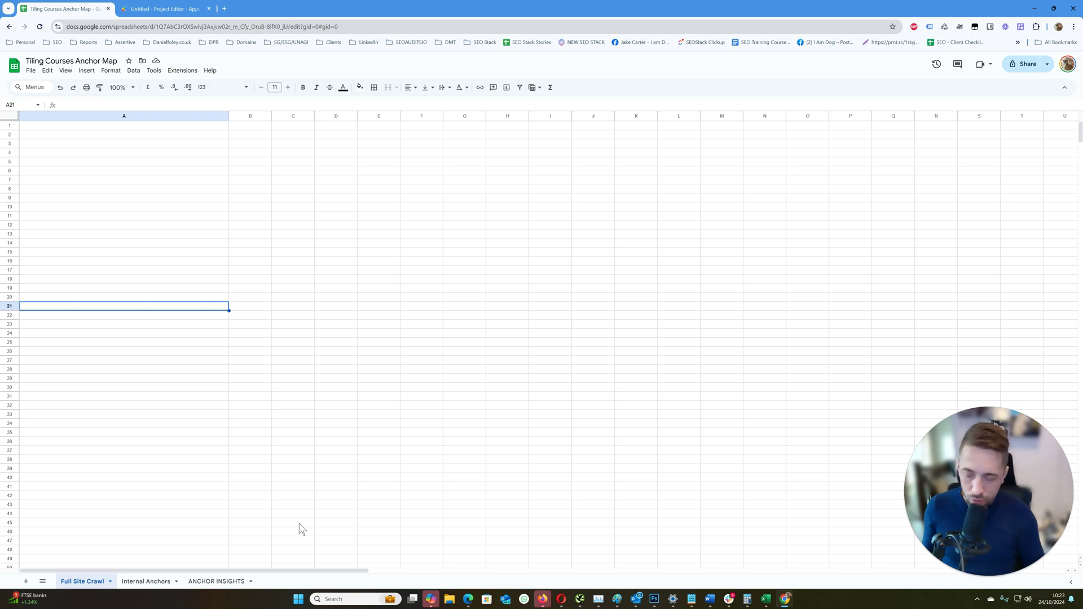
click(349, 600)
text(screa)
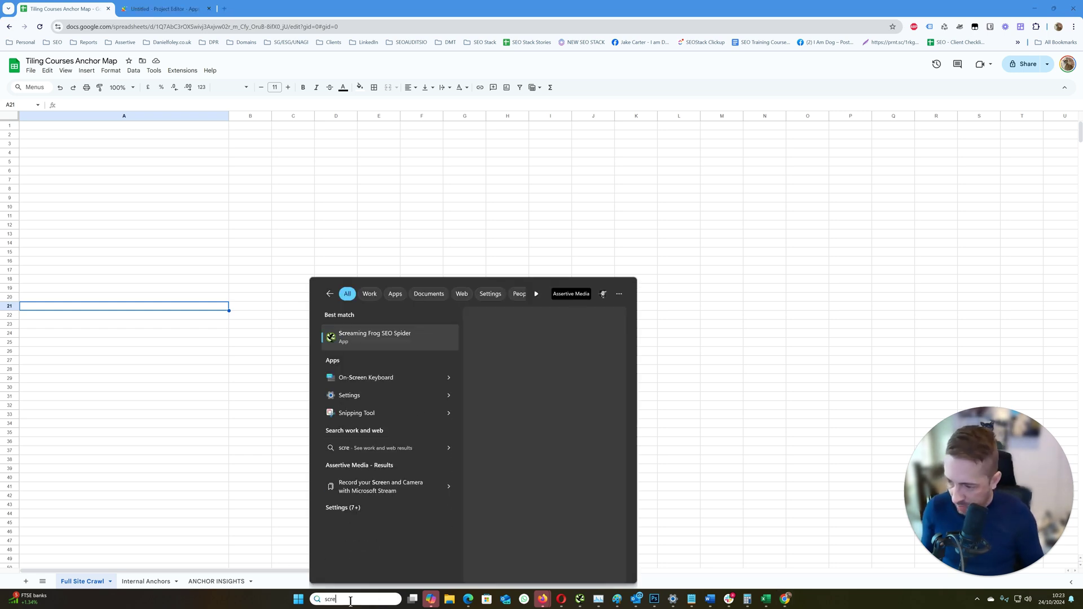
click(398, 342)
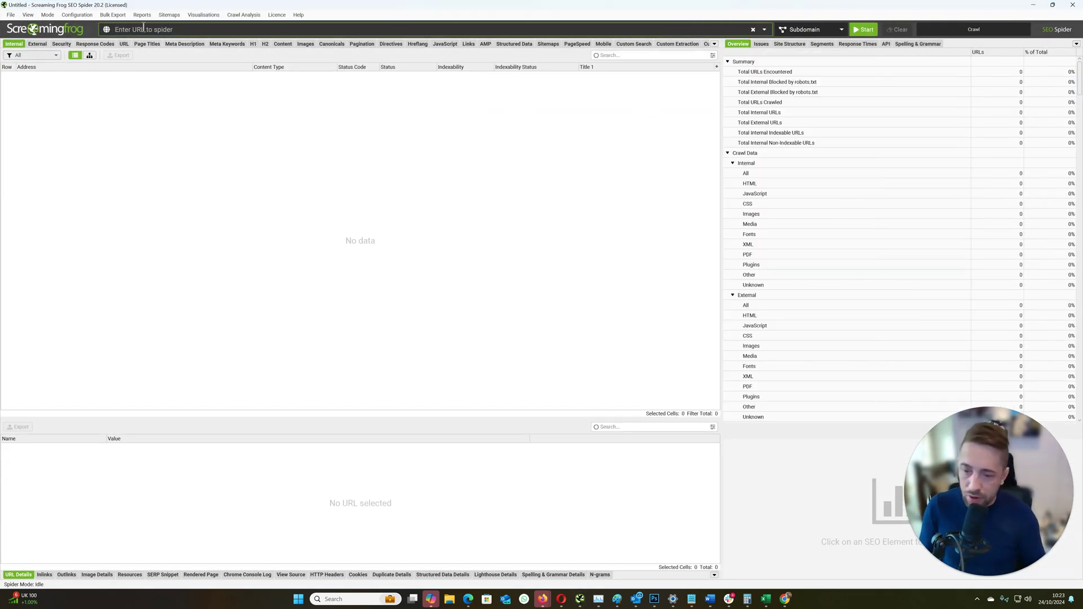
text(www.)
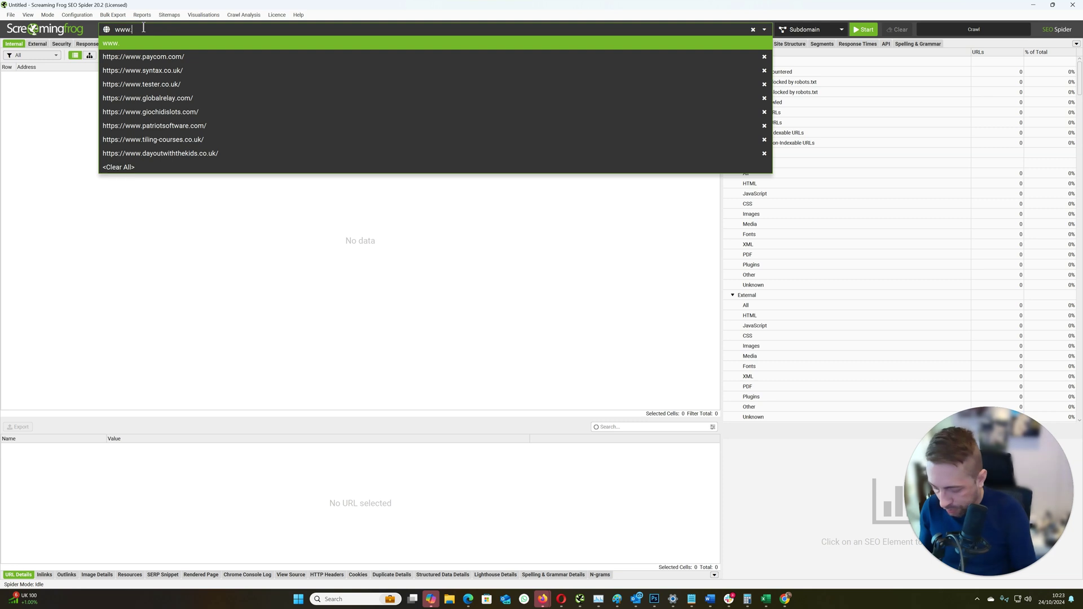
text(til)
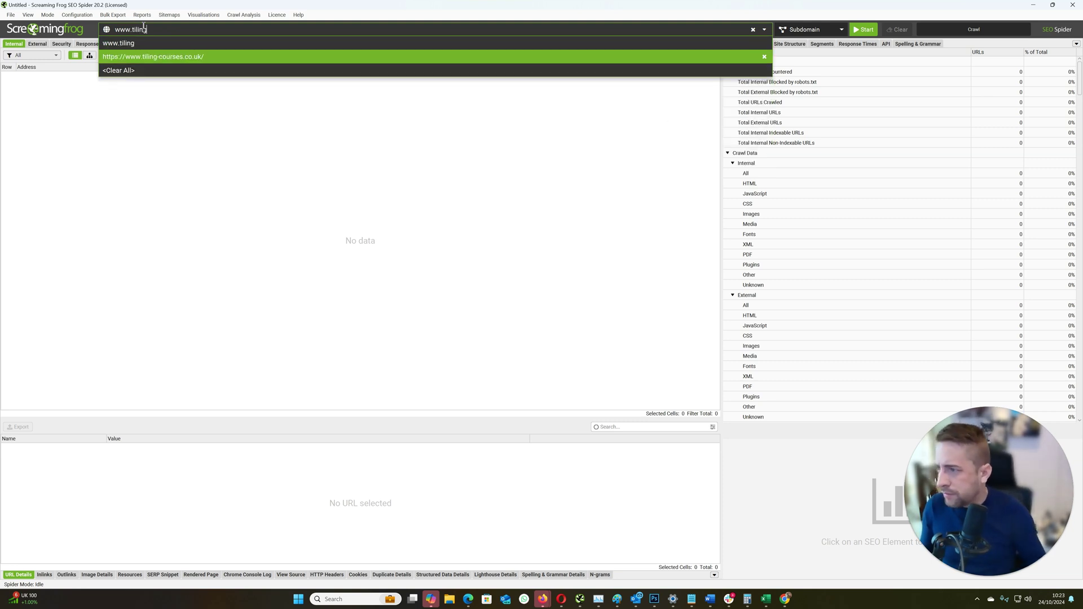
text(ing)
click(173, 56)
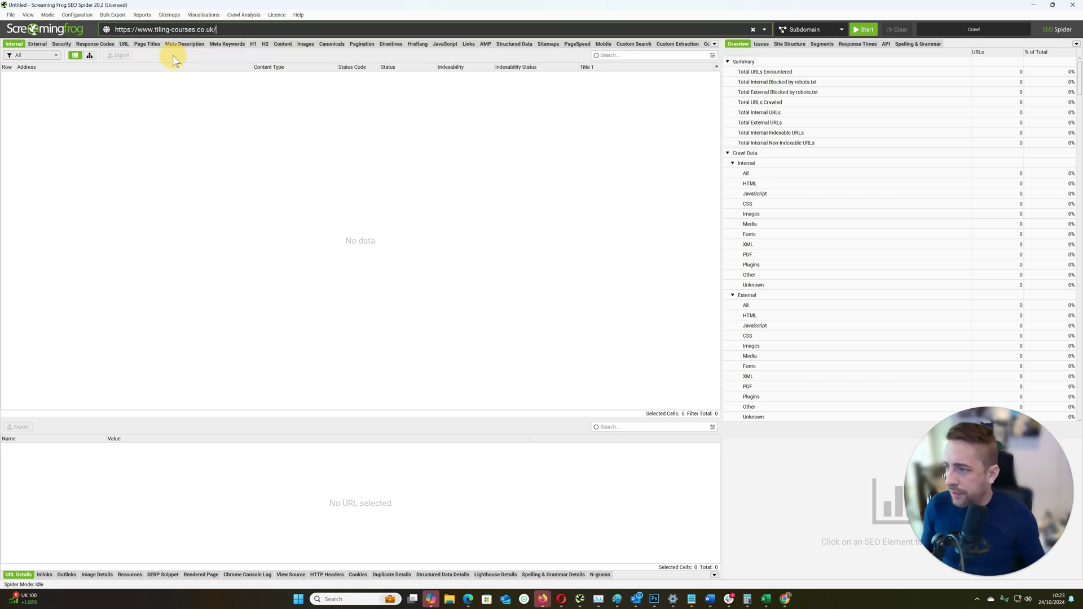
click(82, 20)
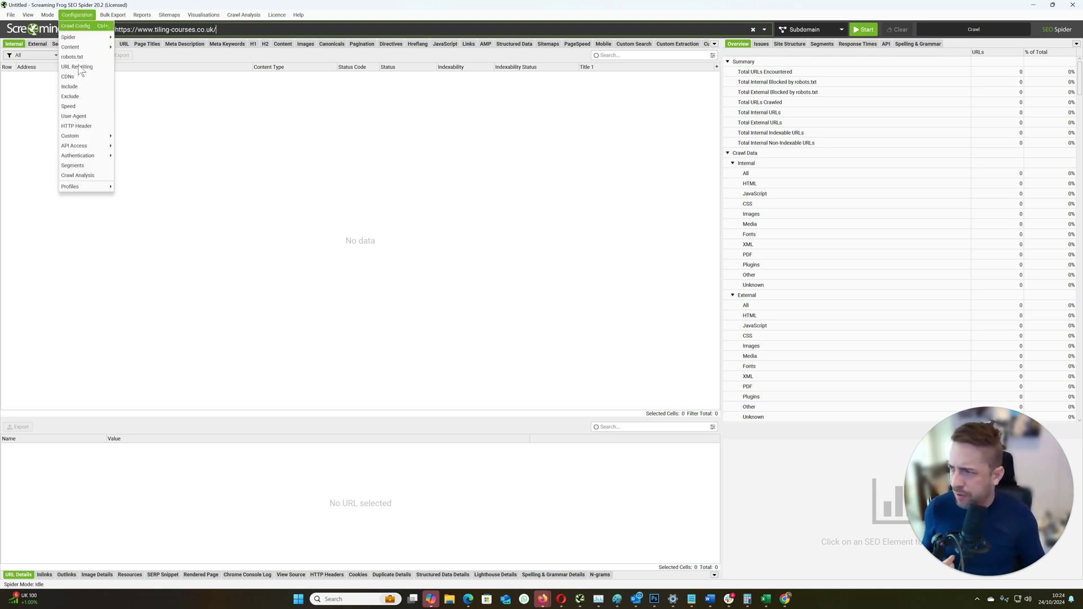
click(80, 26)
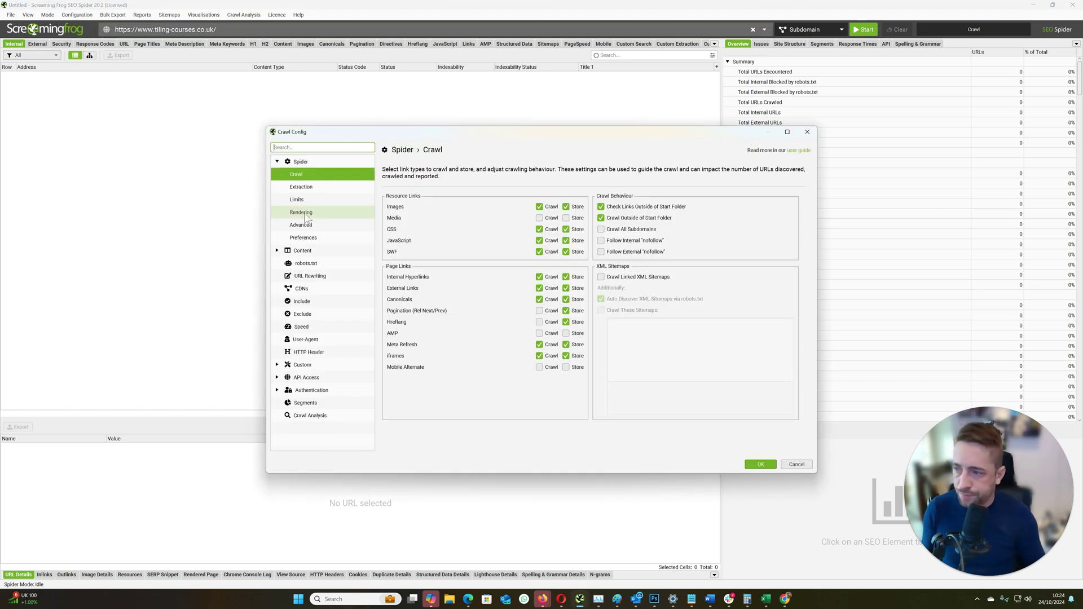
click(304, 213)
click(449, 200)
click(442, 229)
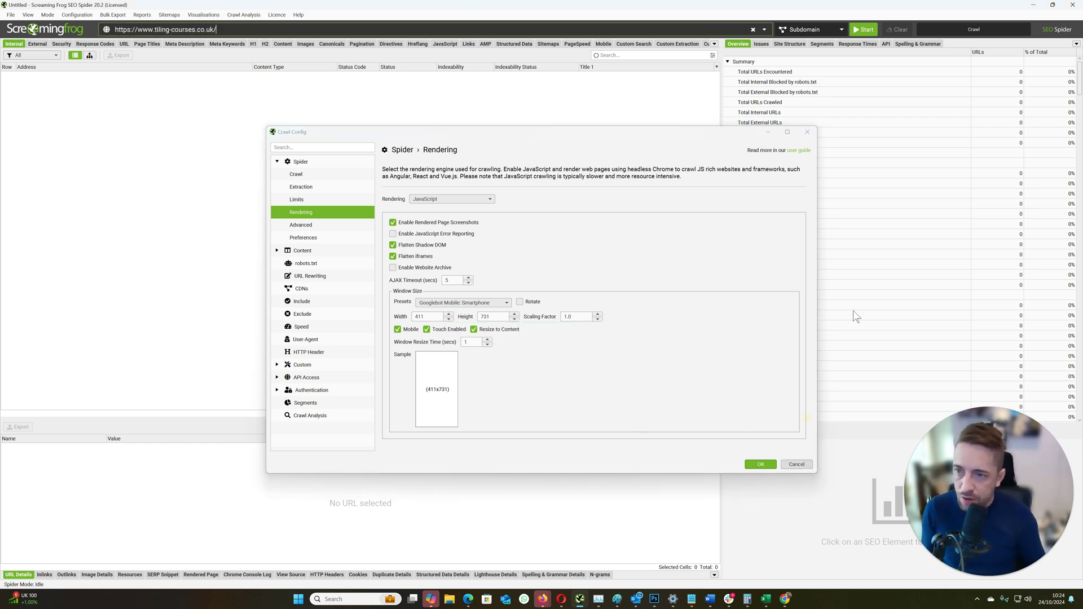
click(797, 464)
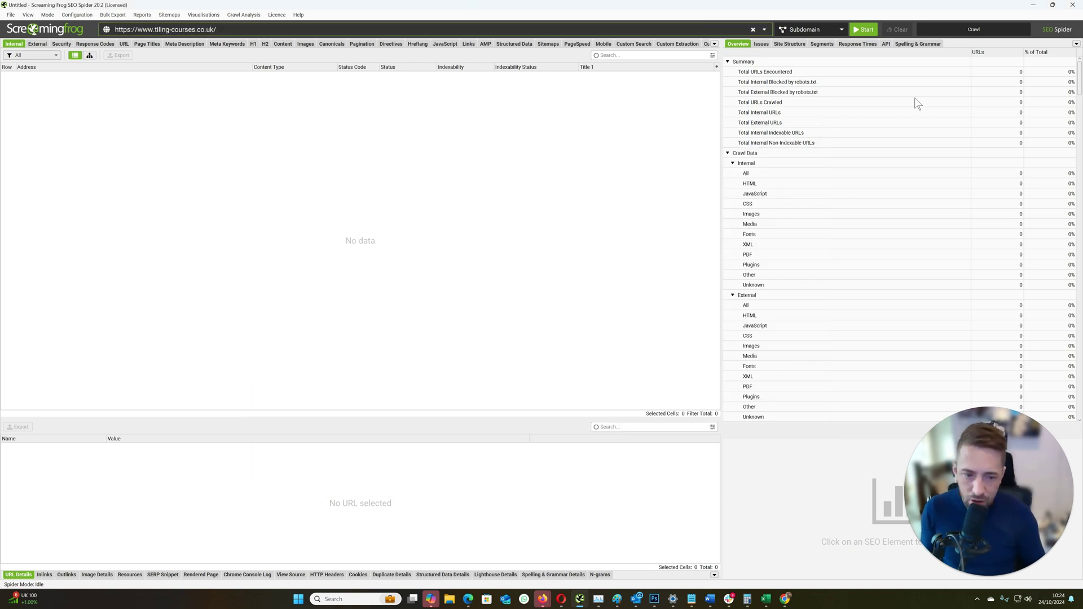
Return to the crawl results and export the Internal HTML data as tc-internal_html with Save and Open.
click(1032, 5)
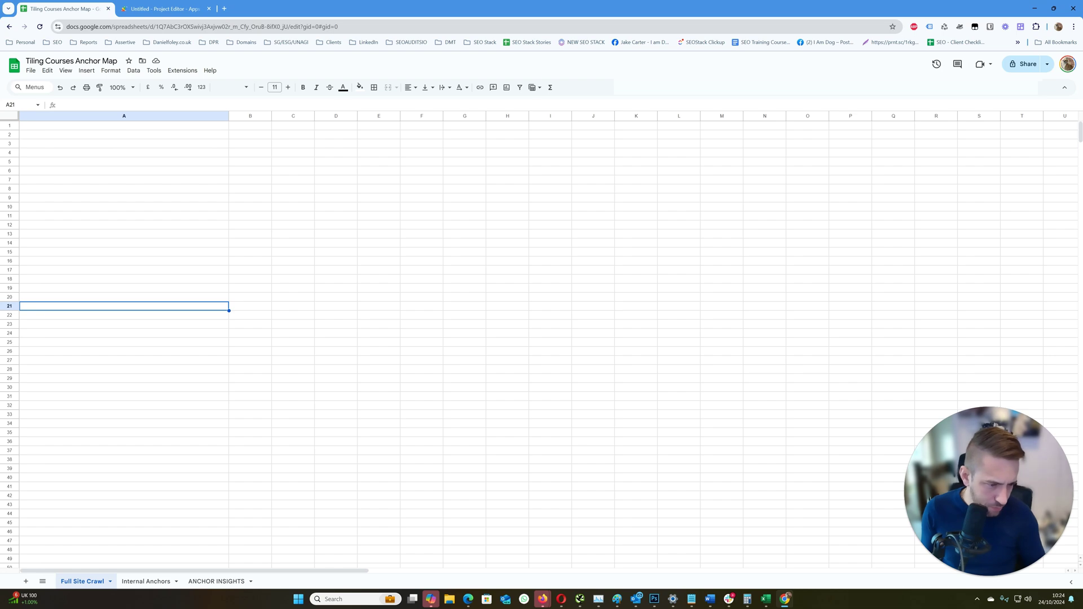
click(579, 600)
click(523, 223)
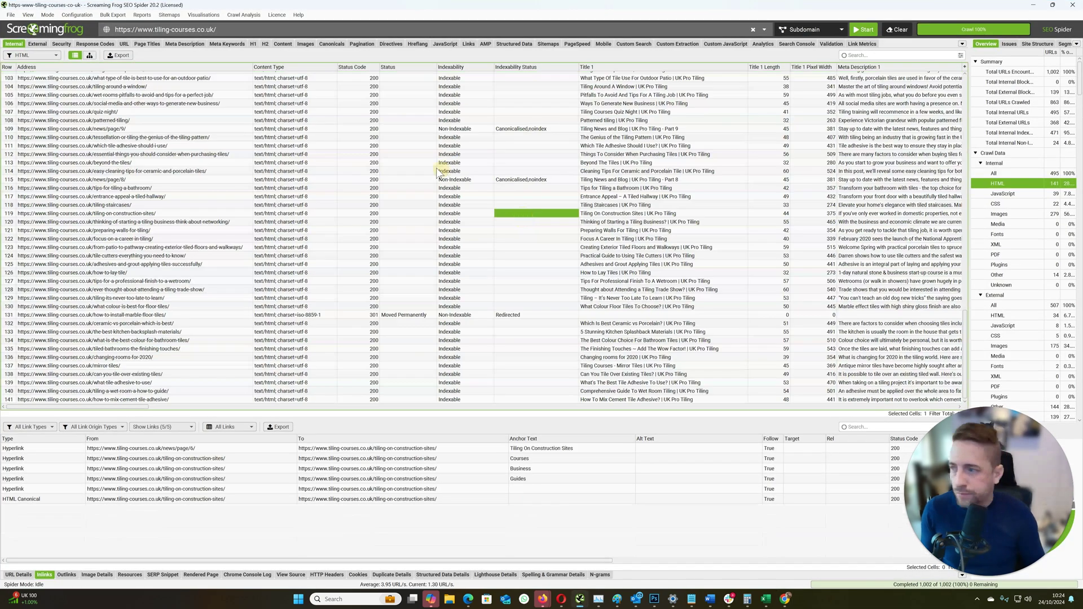
click(173, 104)
click(119, 56)
double_click(472, 288)
text(tc-internal_html.csv)
click(603, 340)
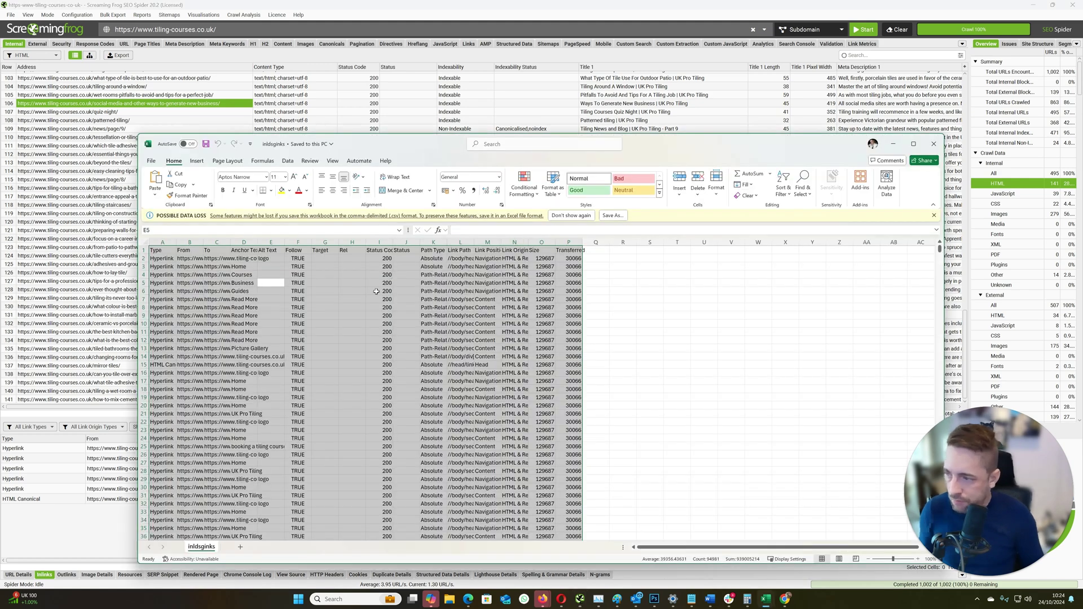
Select and copy all the exported crawl data in Excel, heading back toward Google Sheets.
click(357, 317)
key(ctrl+a)
key(ctrl+c)
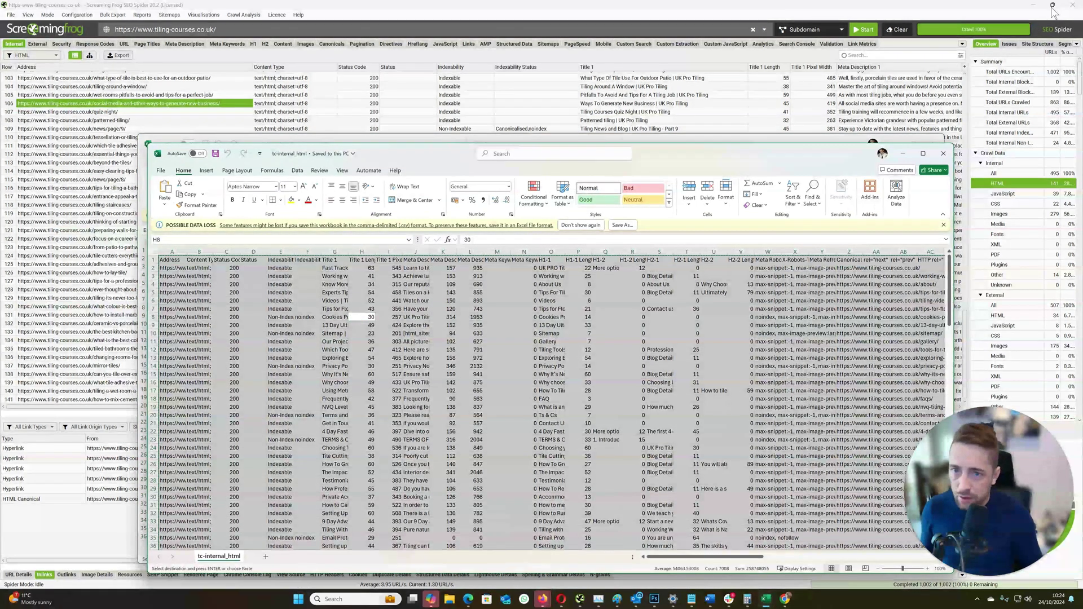
click(756, 10)
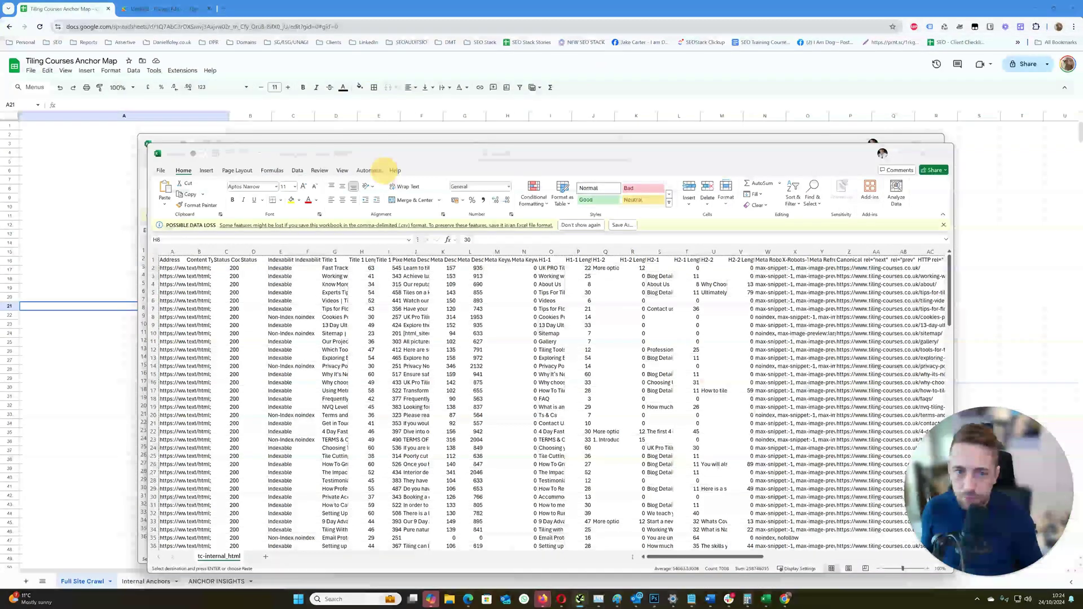
Paste the copied internal HTML crawl table into the Full Site Crawl sheet at A1.
click(618, 7)
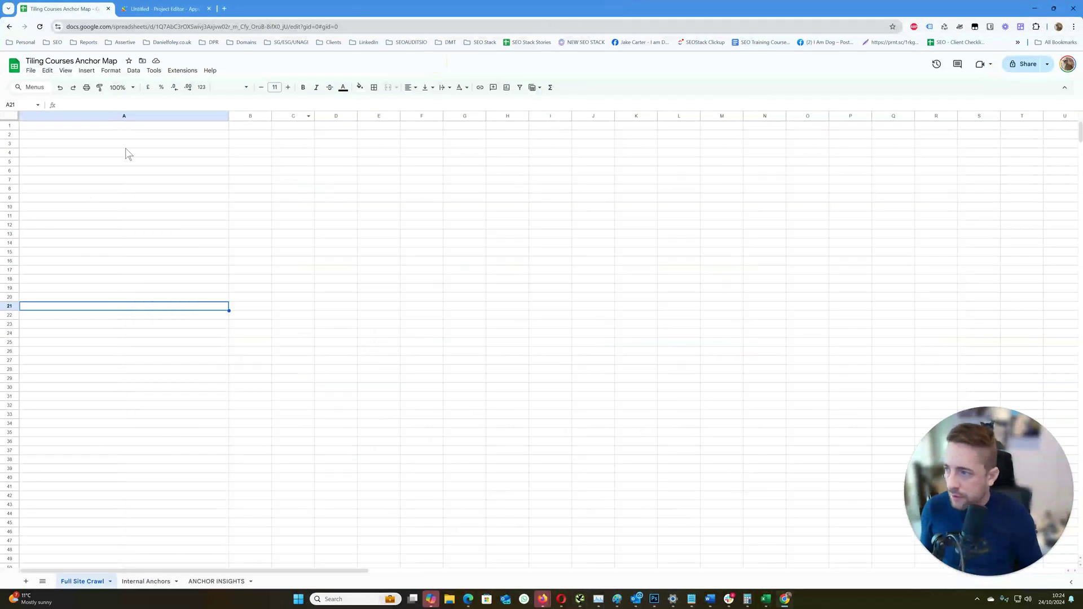
click(104, 126)
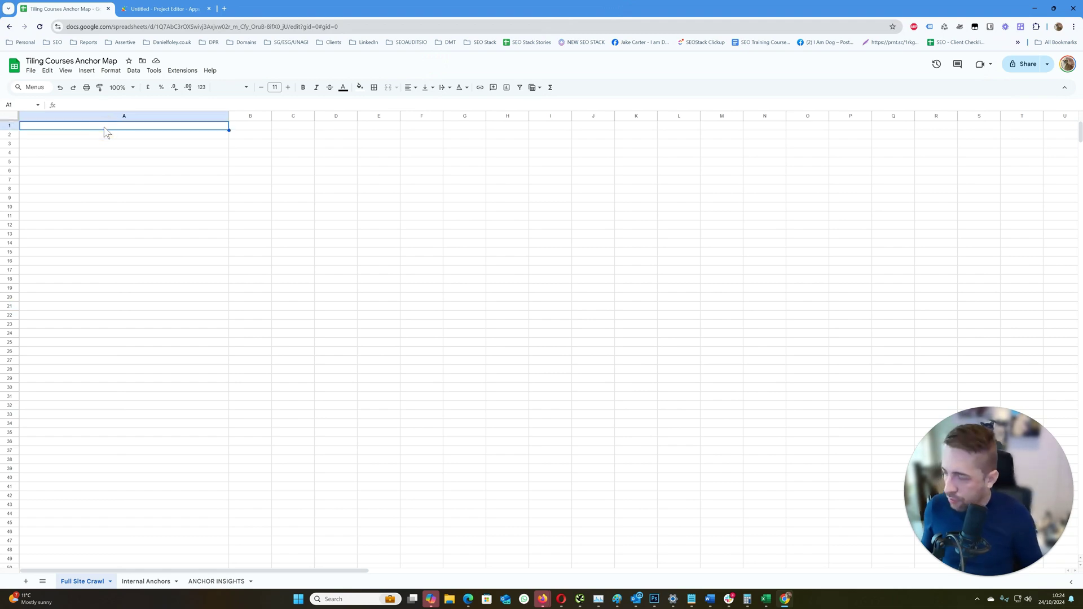
key(ctrl+v)
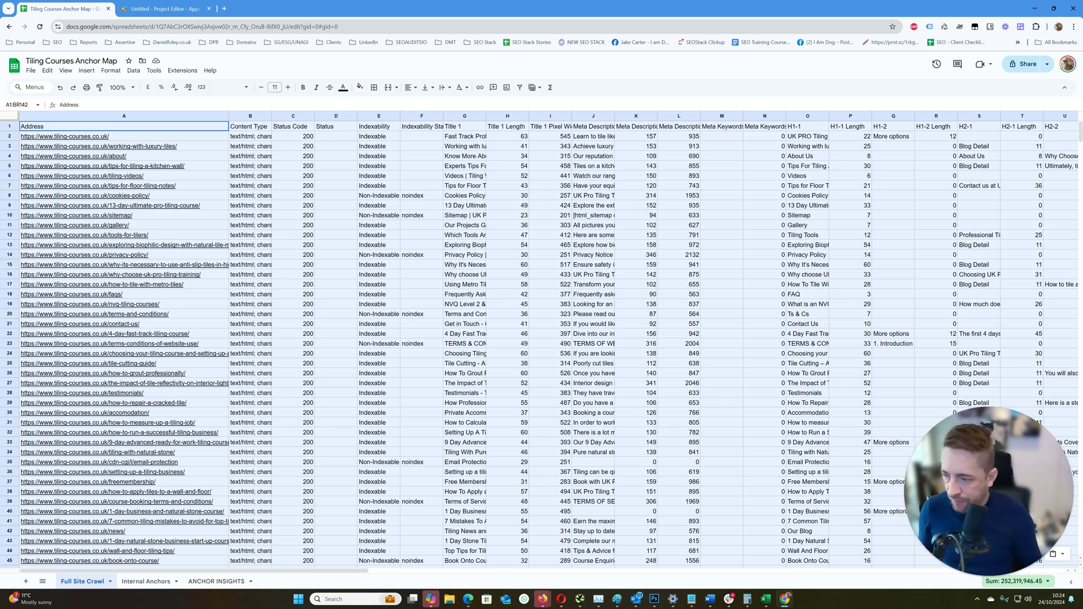
In the crawler, keep the HTML filter and select every HTML page in the list.
click(147, 581)
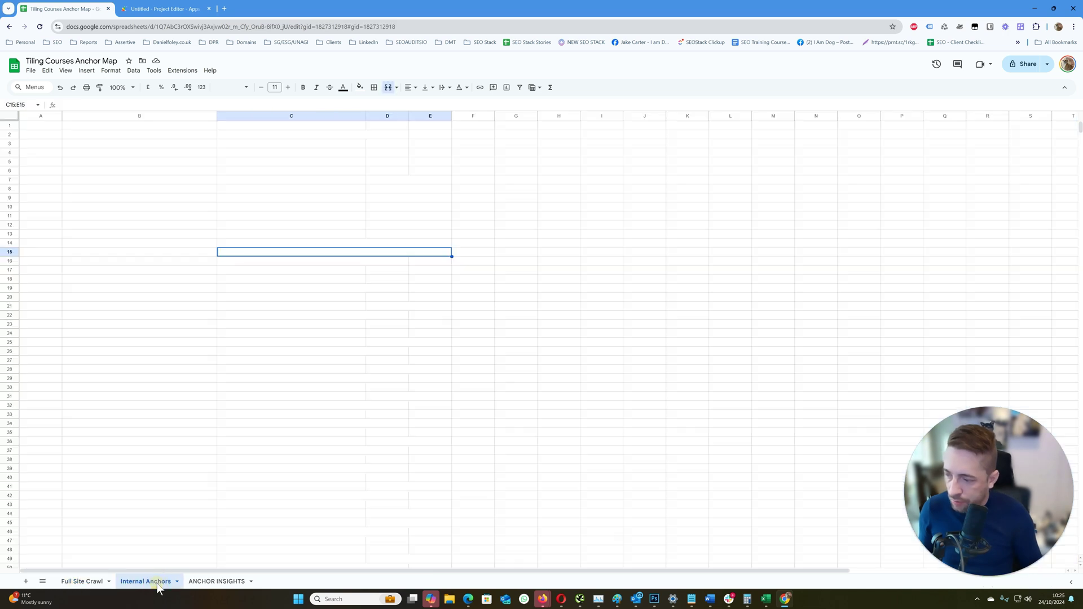
click(628, 224)
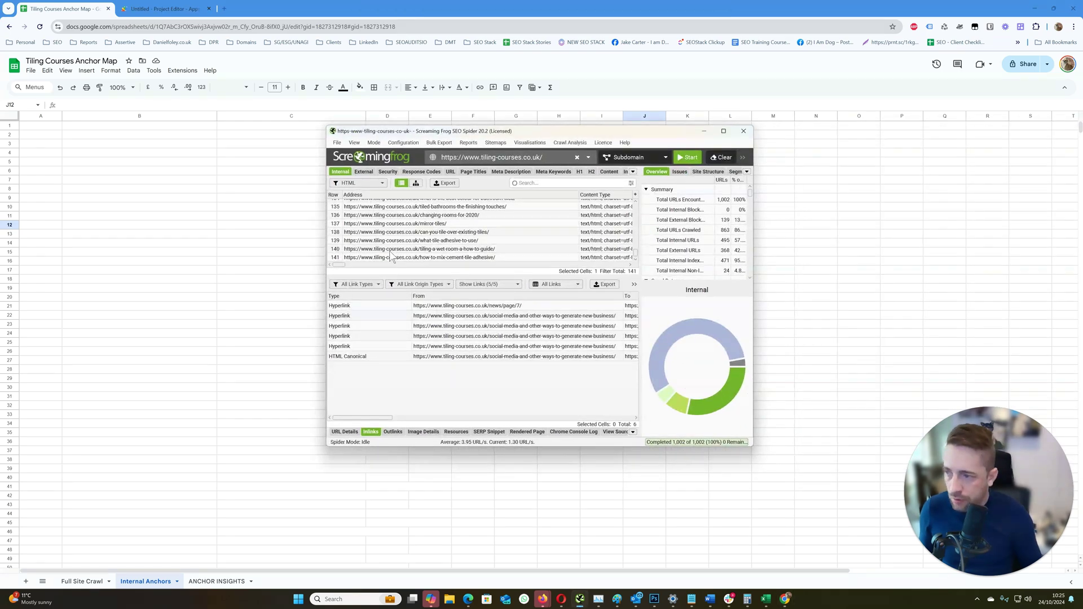
click(345, 184)
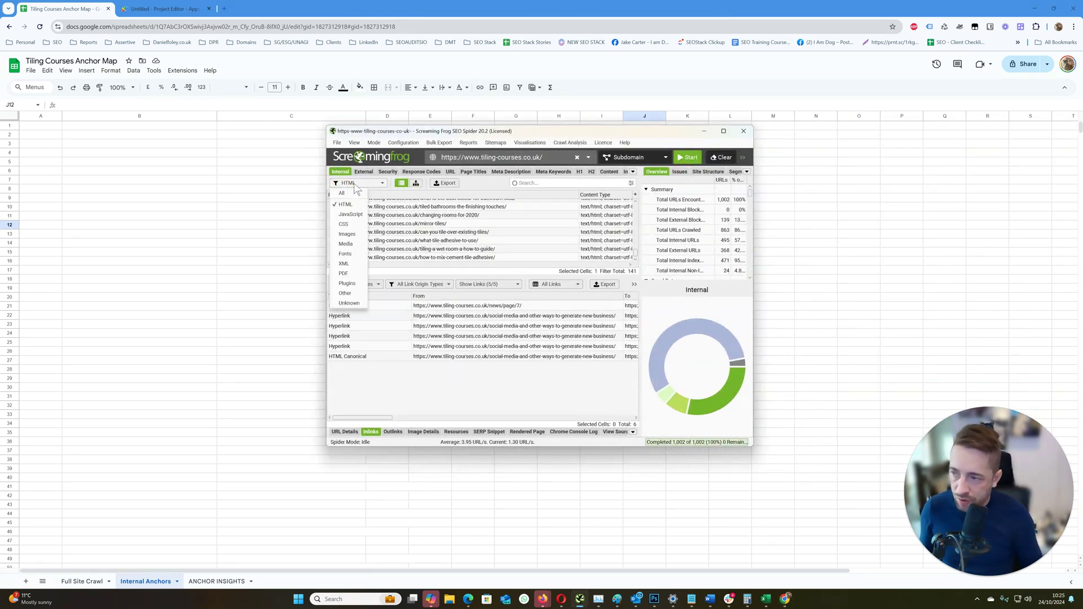
click(355, 187)
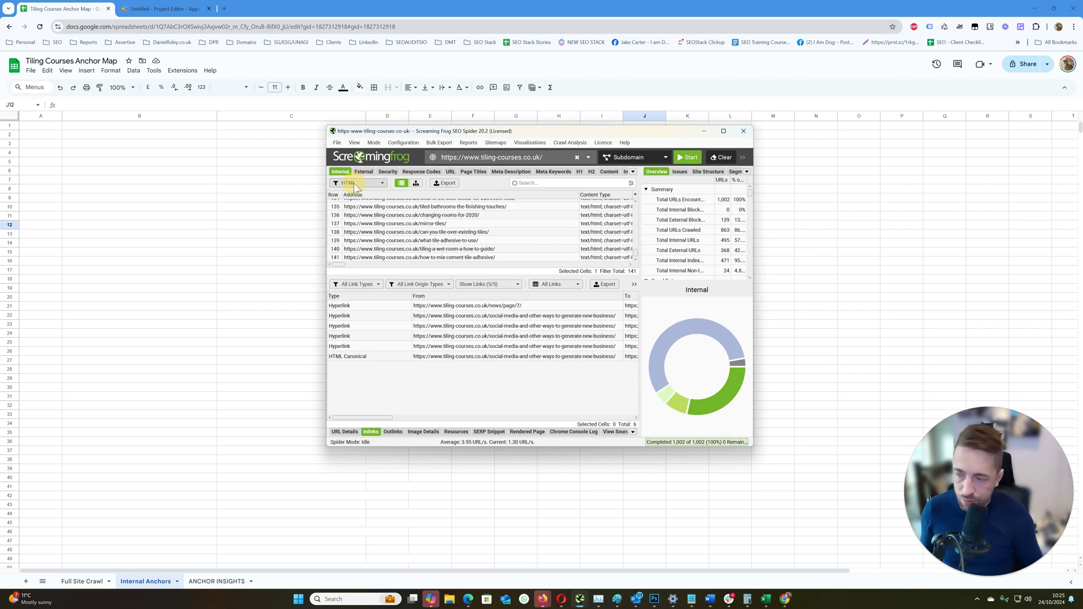
key(ctrl+a)
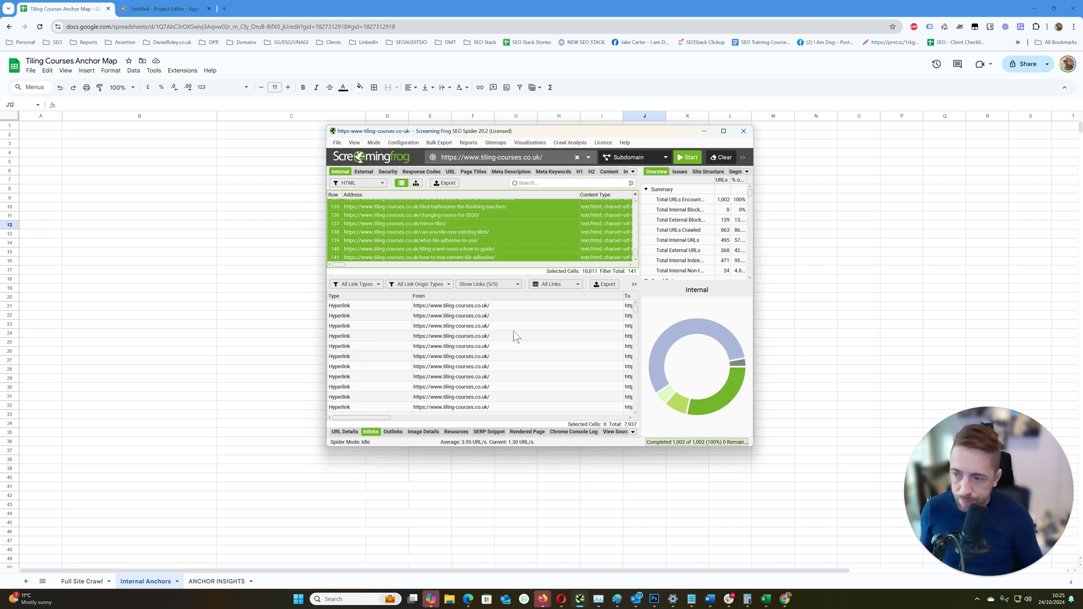
Bulk export the selected pages' inlinks as anchors-tc-inlinks.csv with Save and Open.
click(608, 285)
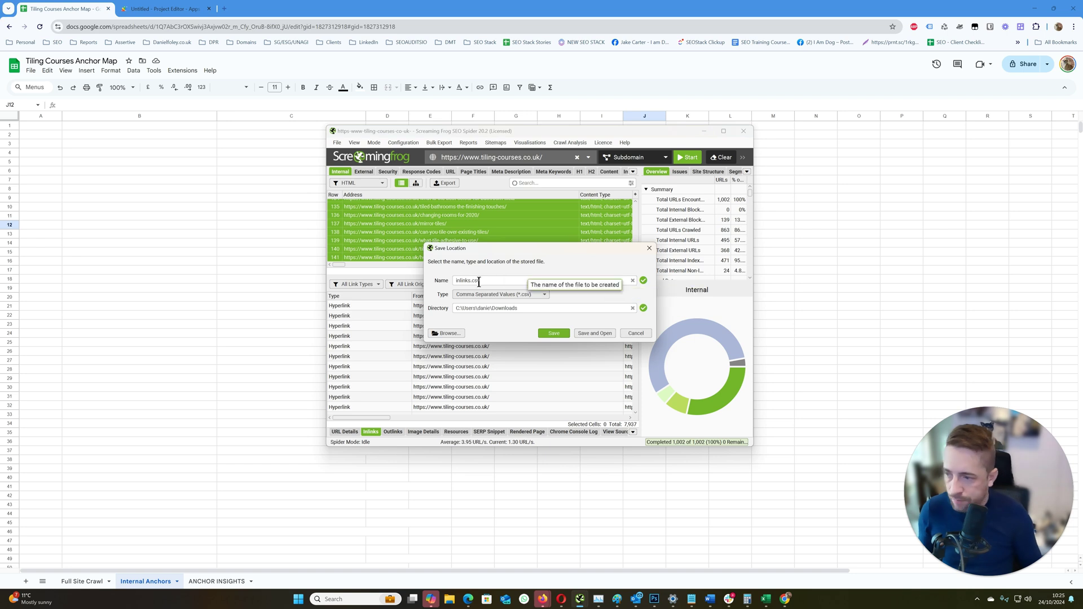
double_click(465, 282)
text(anchorlinks)
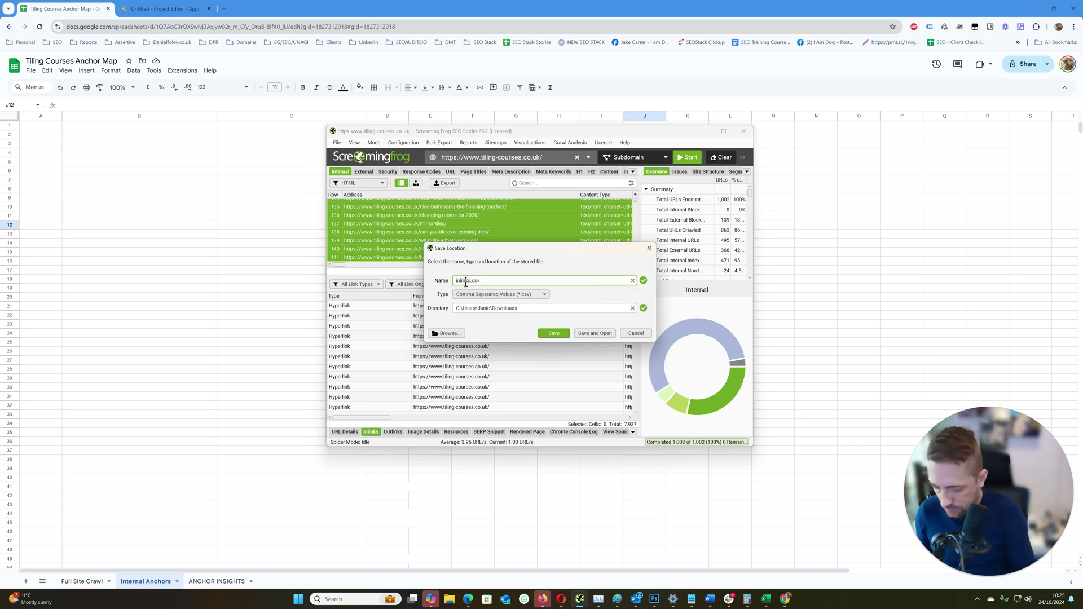
text(hors-tc-)
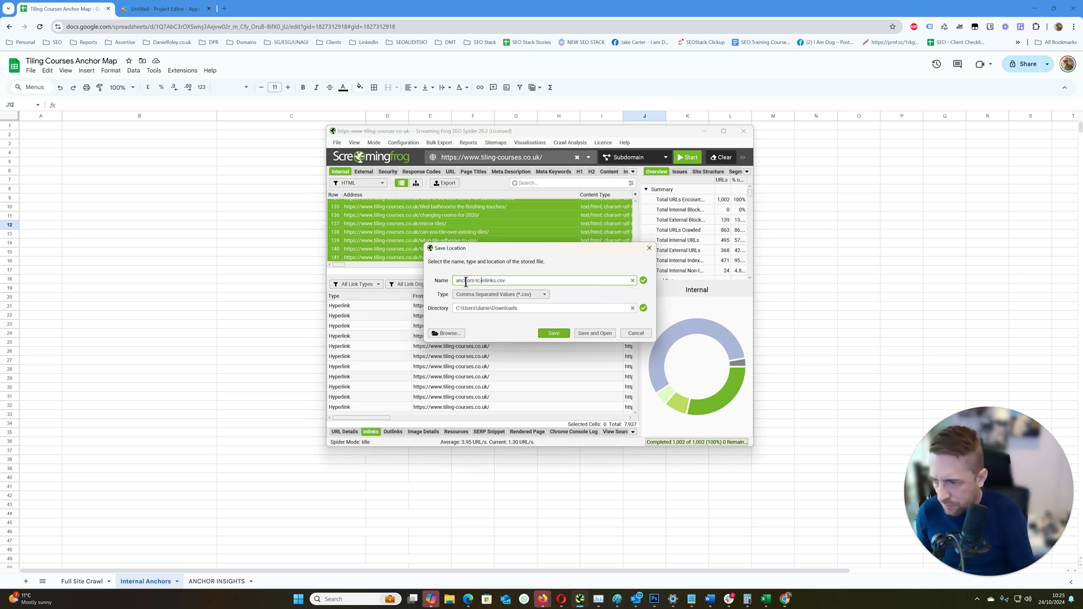
click(595, 336)
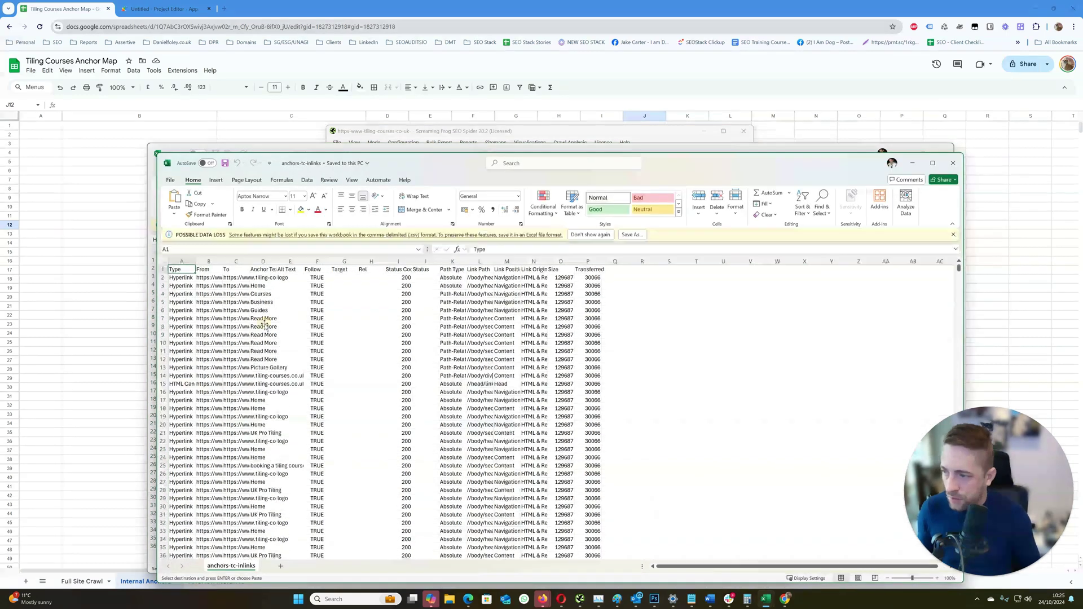
Copy all the exported inlinks data in Excel and paste it into the Internal Anchors sheet at A1.
click(263, 326)
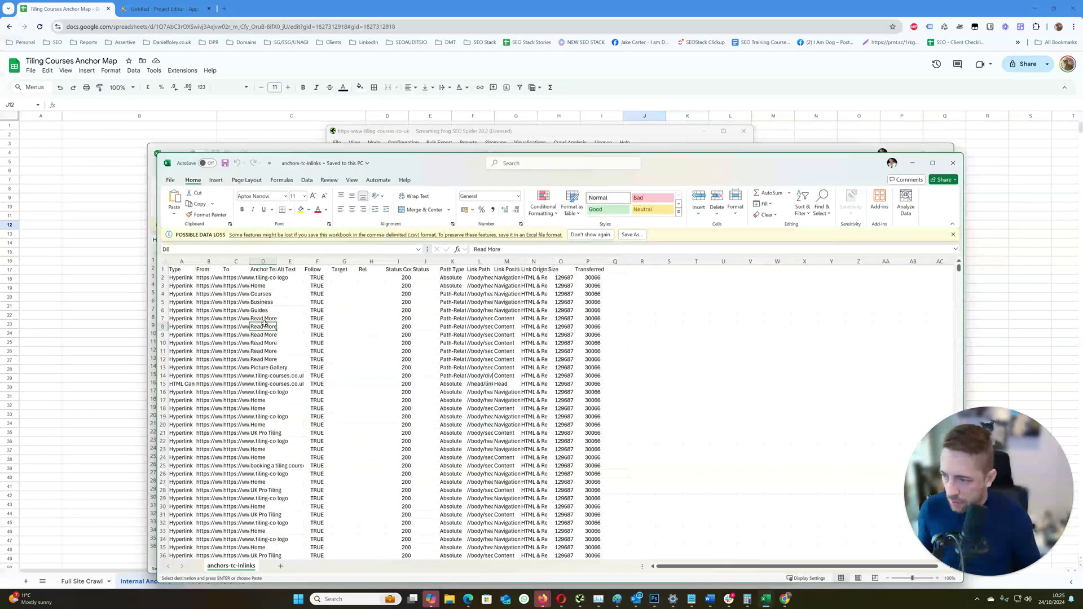
key(ctrl+a)
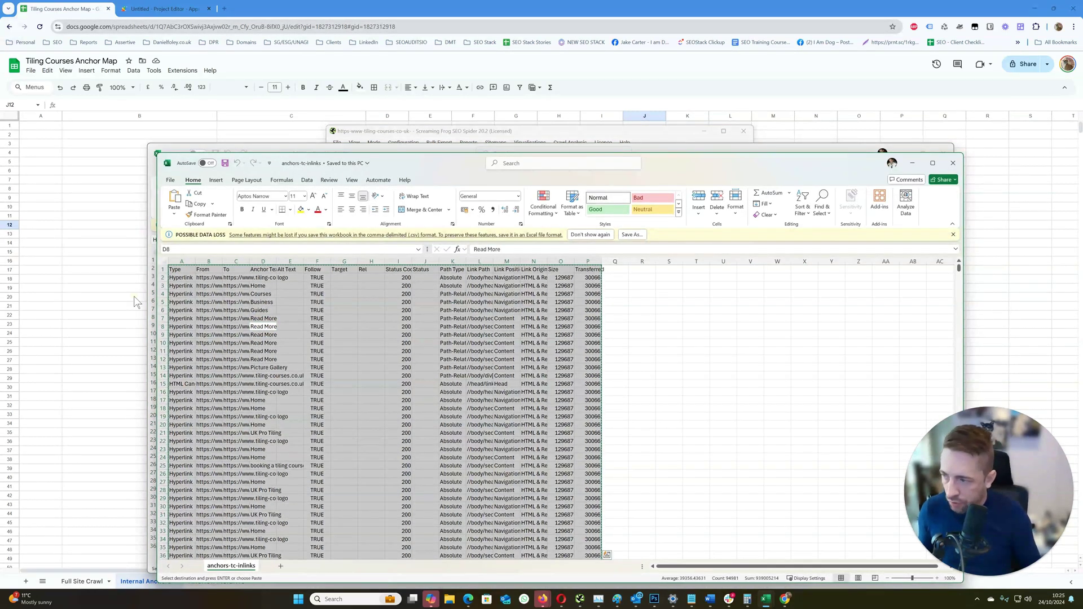
click(120, 296)
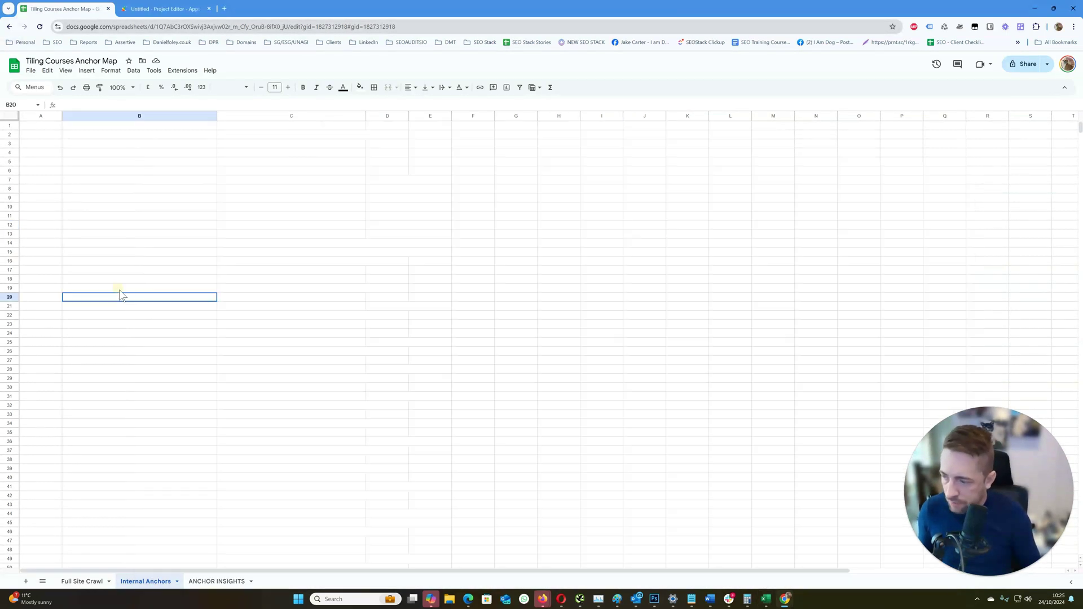
click(39, 127)
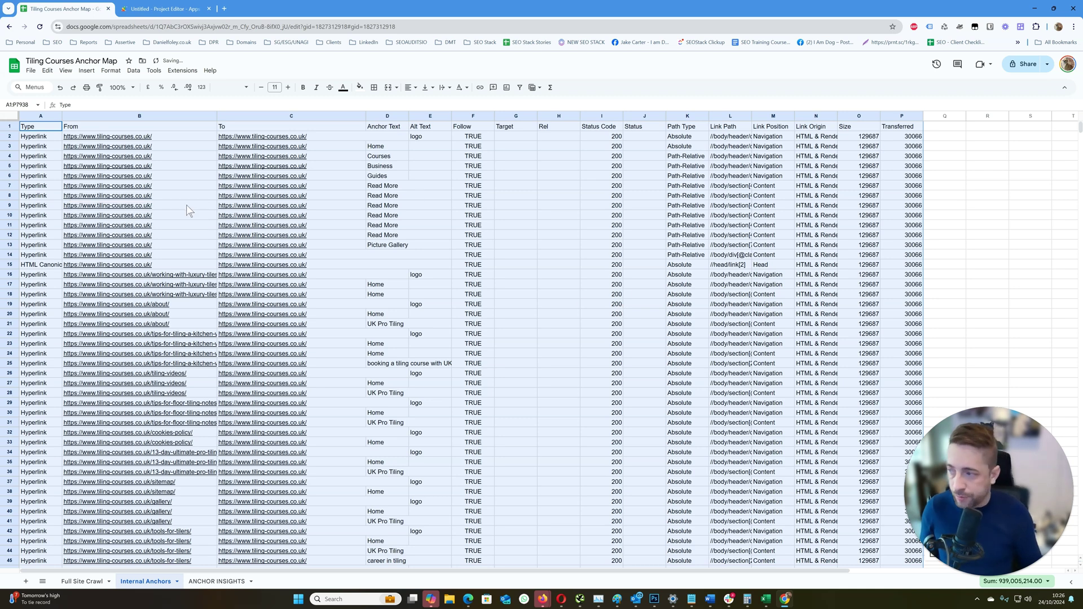
mouse_move(107, 156)
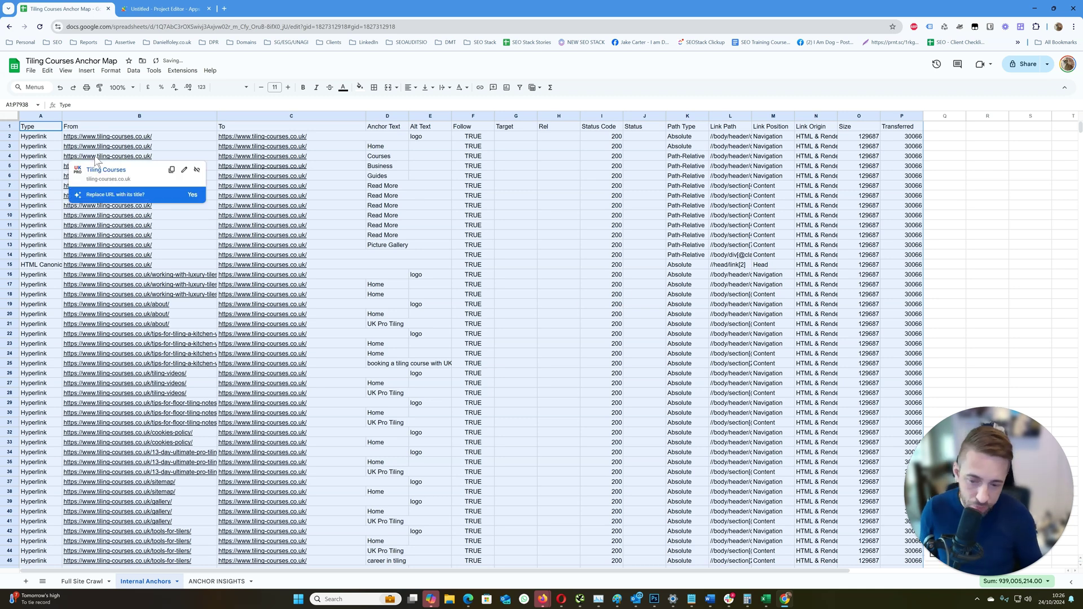
click(343, 196)
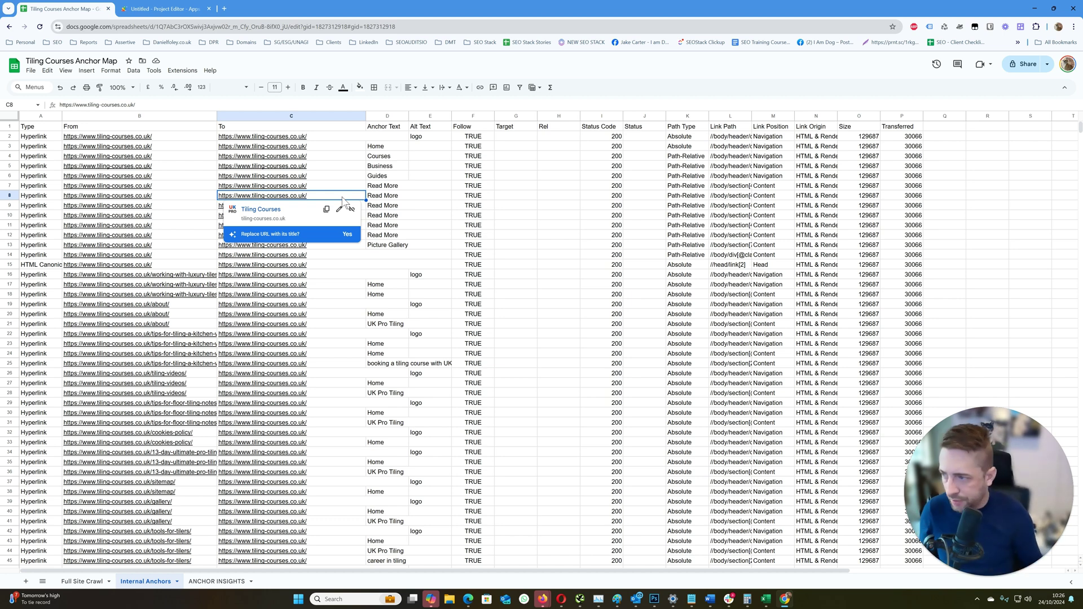
click(430, 176)
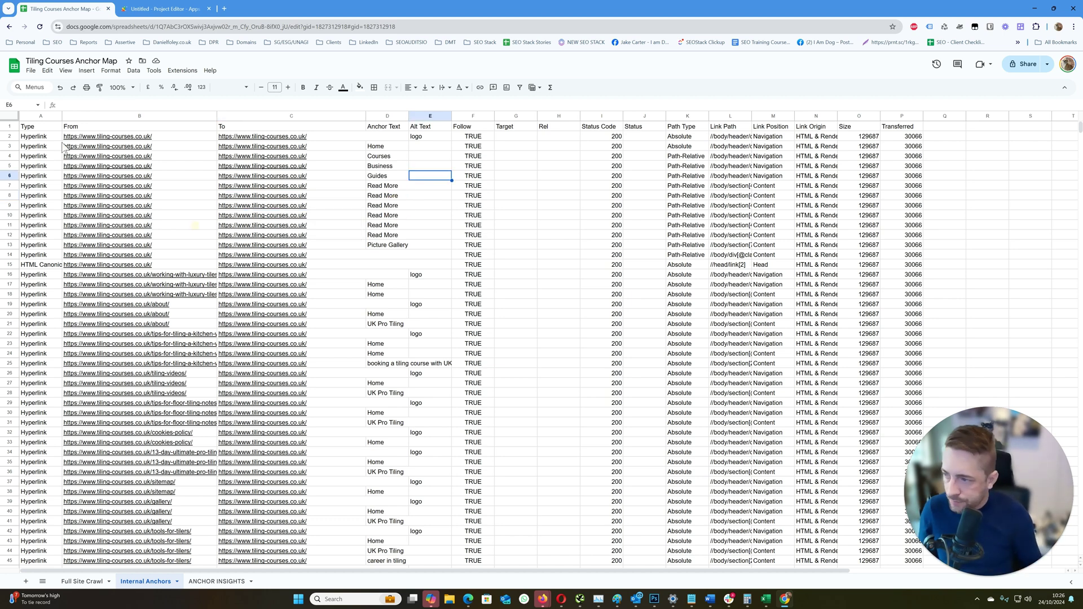
Delete the Type column from Internal Anchors, then select the Address column on Full Site Crawl.
right_click(40, 119)
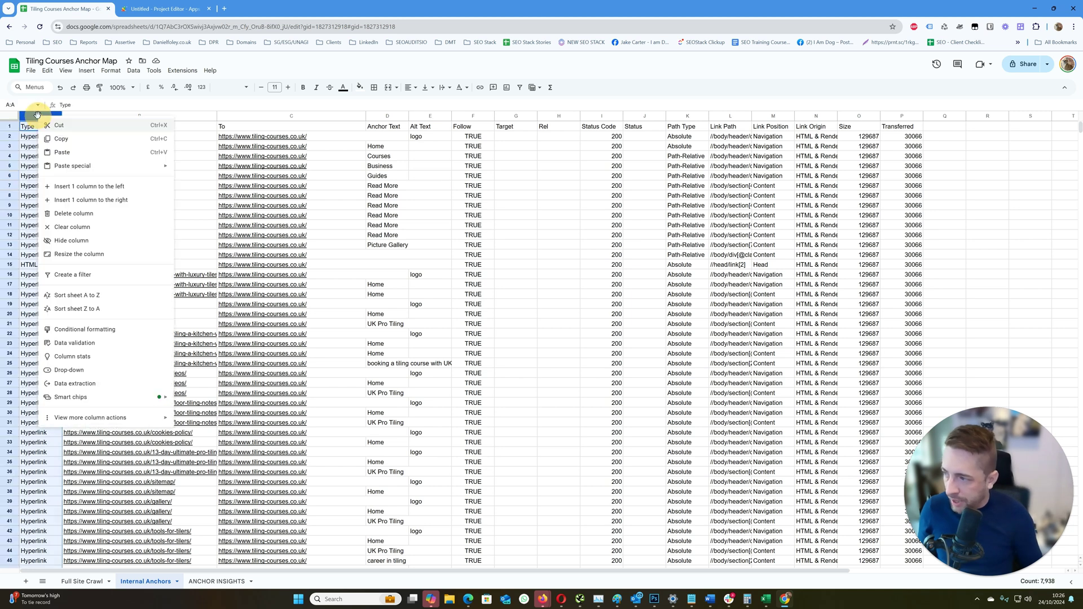
click(96, 218)
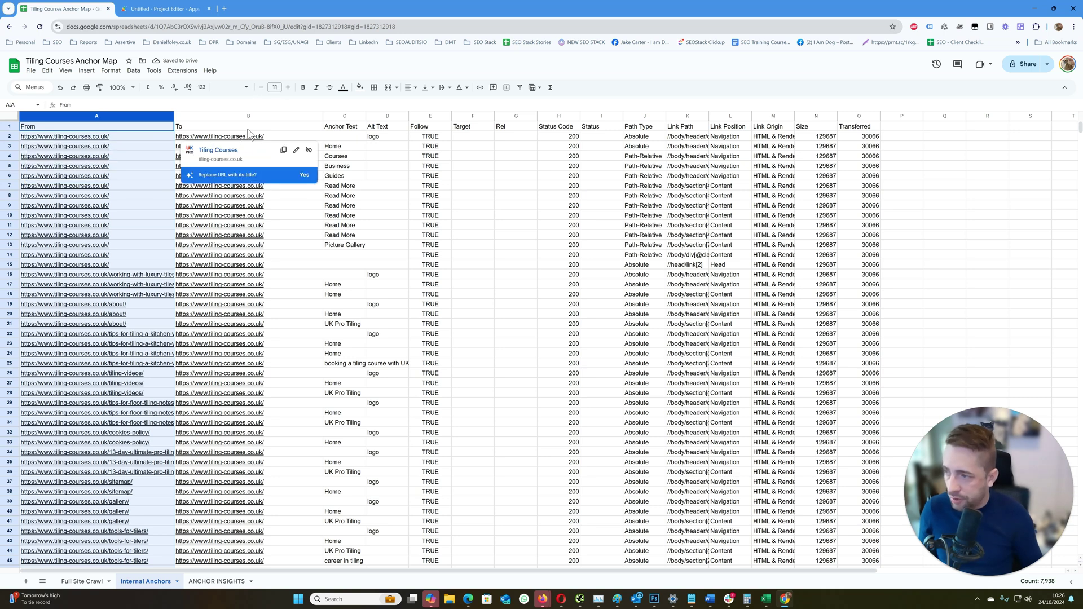
click(505, 200)
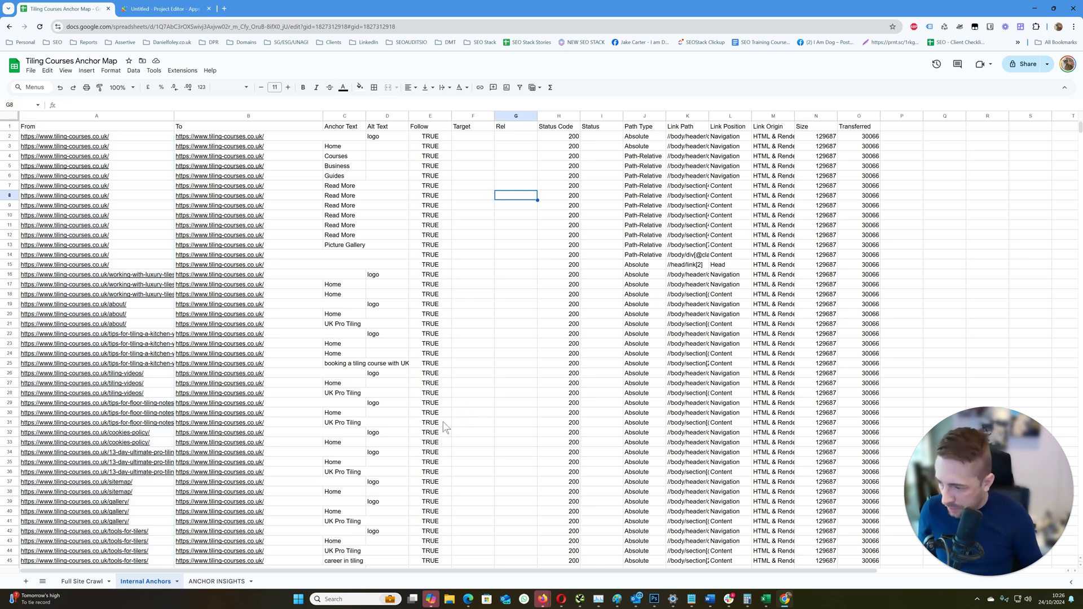
click(85, 581)
click(106, 115)
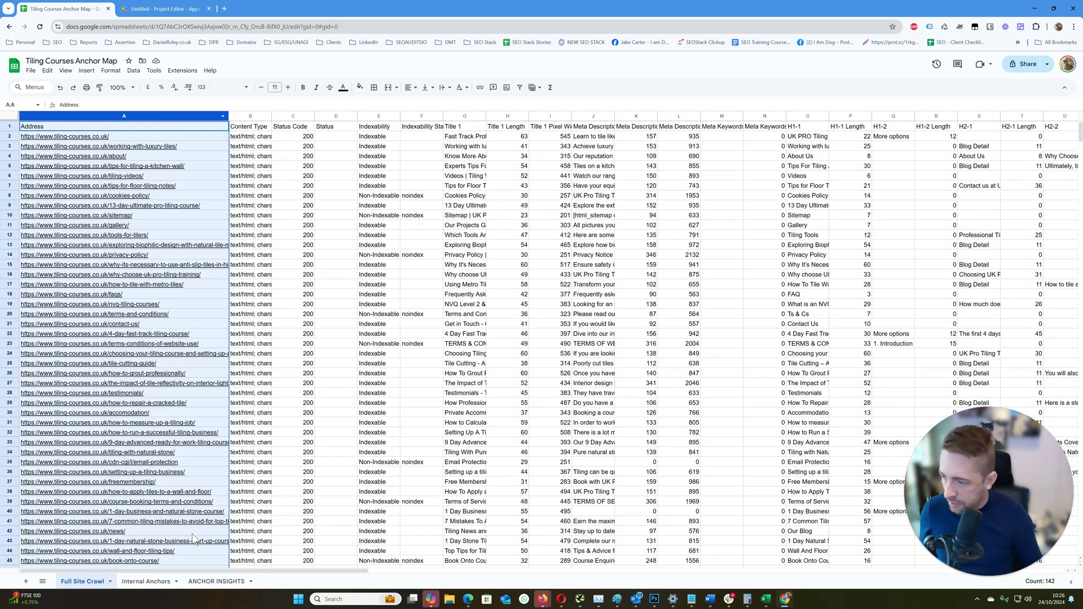
Paste the copied Address column of crawled URLs into ANCHOR INSIGHTS at A1.
click(216, 581)
click(114, 127)
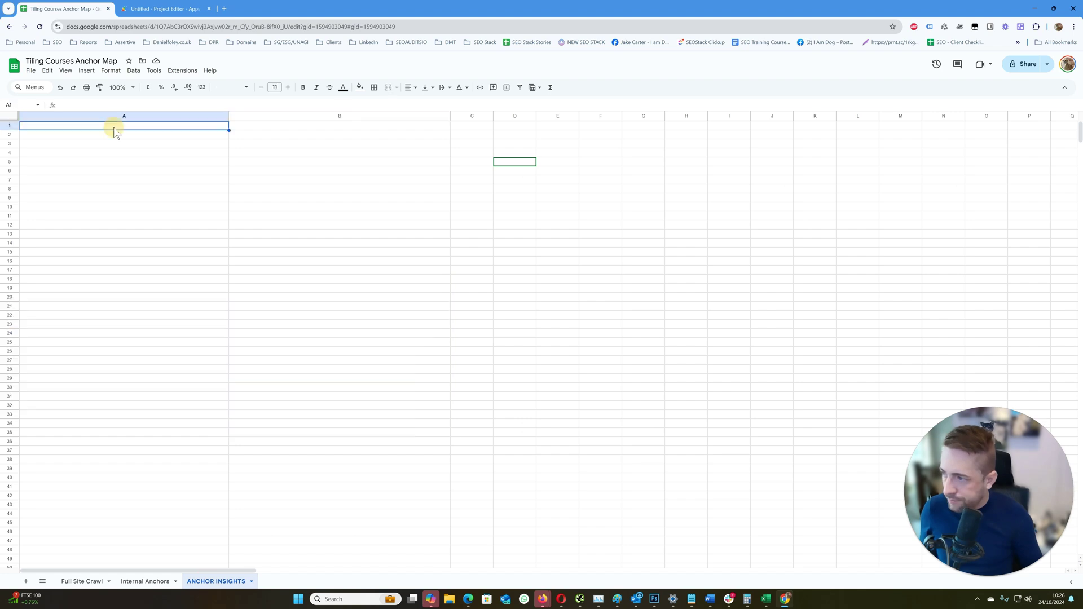
key(ctrl+v)
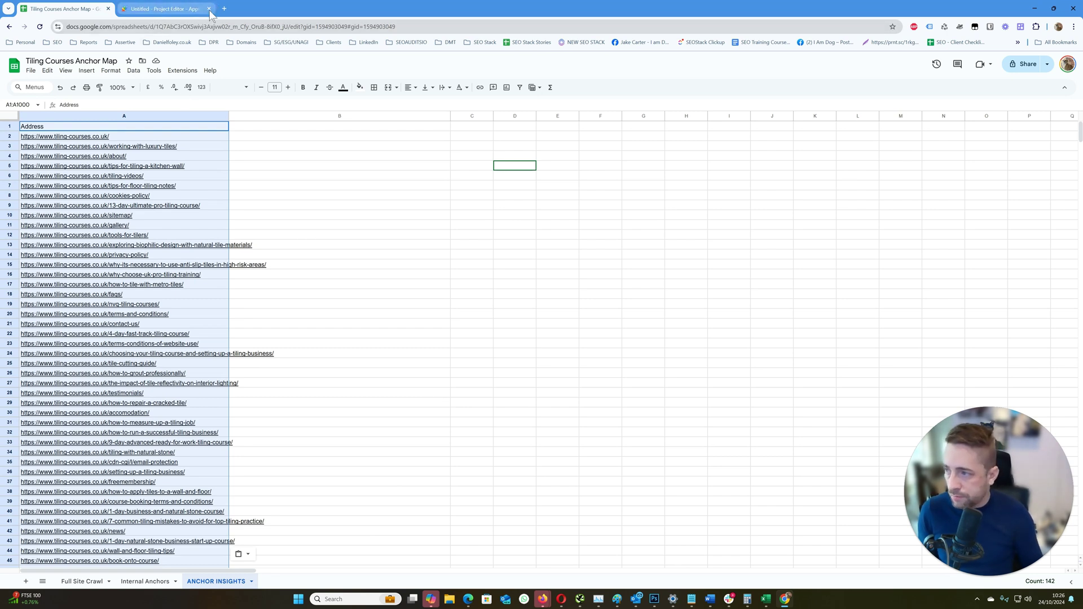
Discard the old Apps Script tab and create a new Apps Script project via Extensions.
click(210, 9)
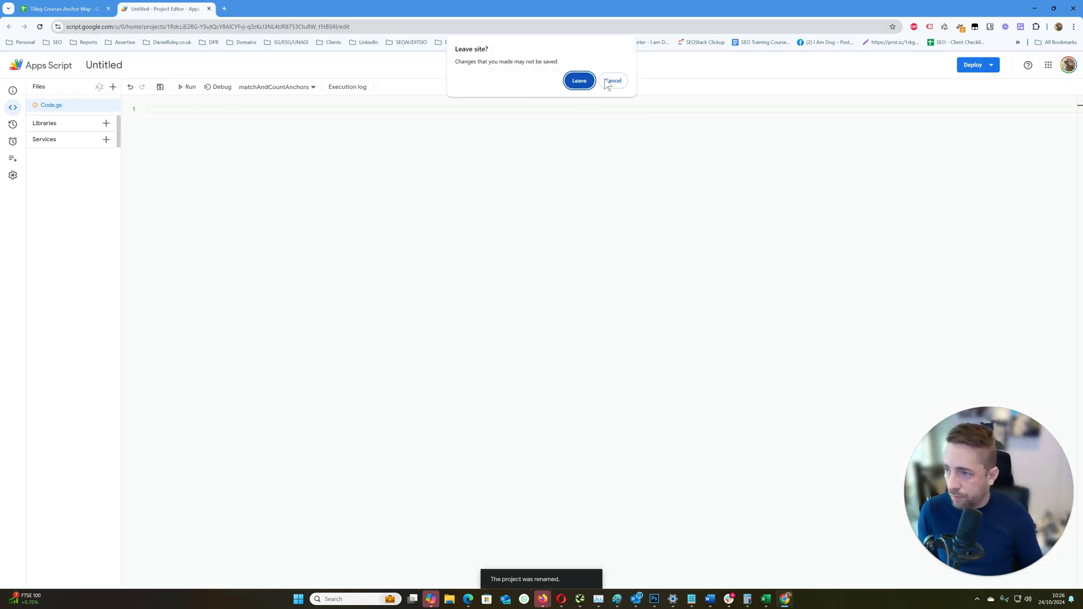
click(582, 80)
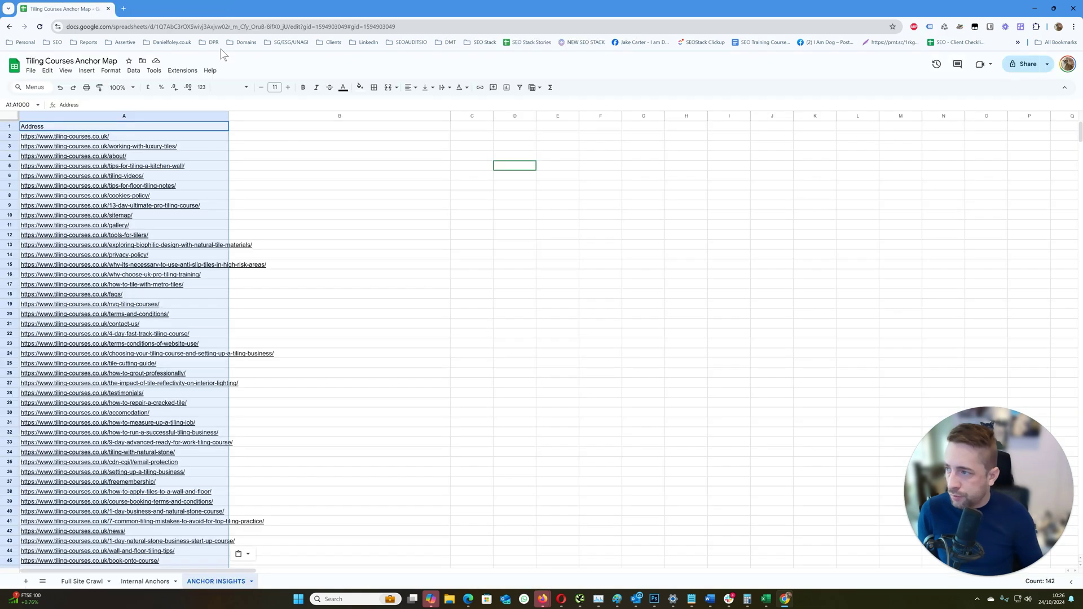
click(182, 71)
click(195, 112)
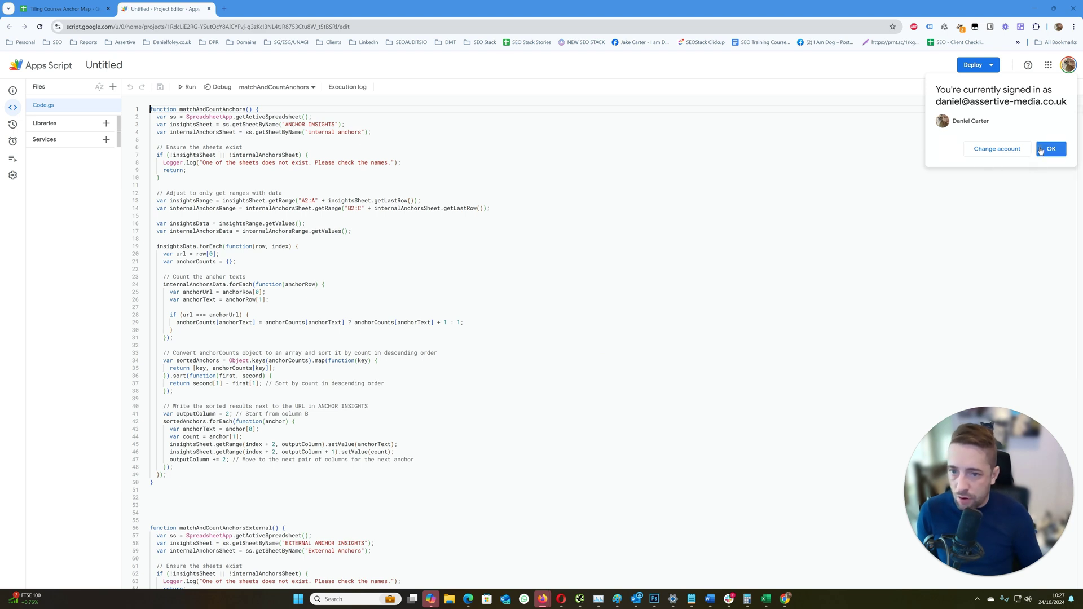
Rename the Untitled project to Anchor Map.
click(1042, 150)
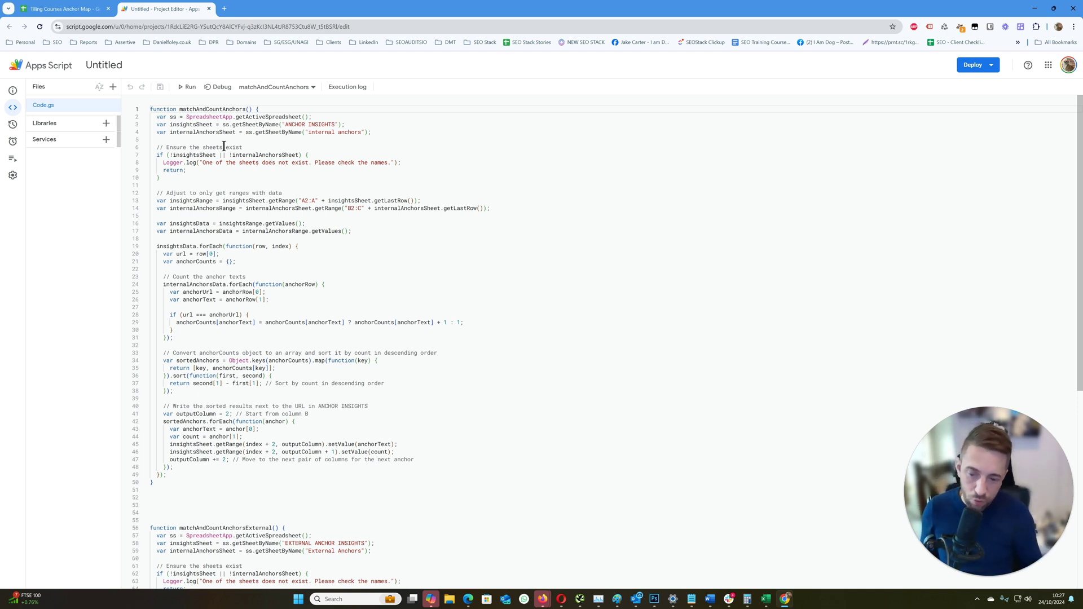
click(106, 63)
text(Anchor Map)
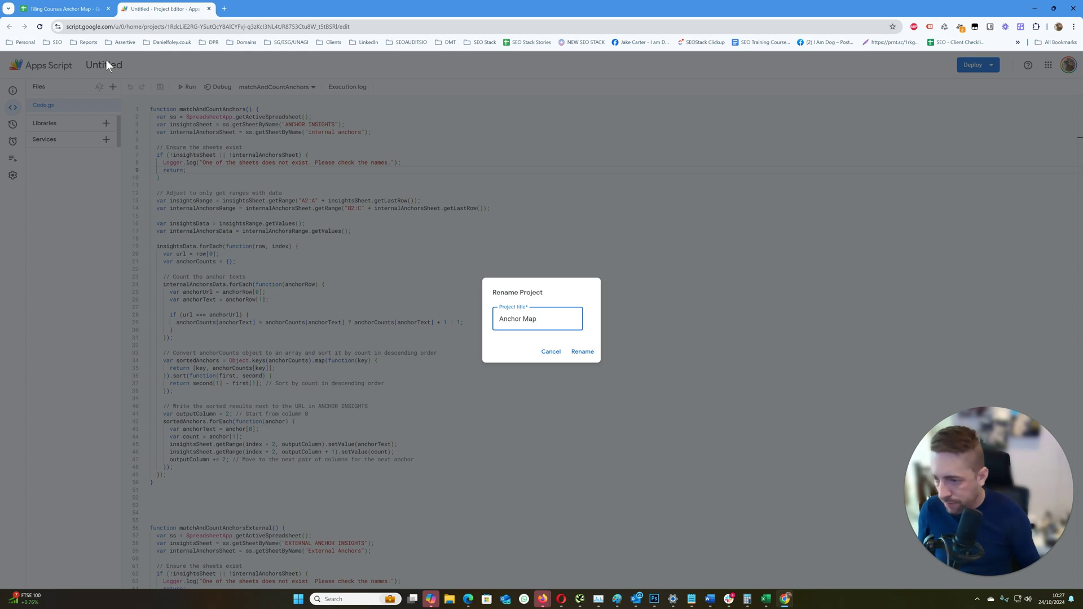
click(586, 352)
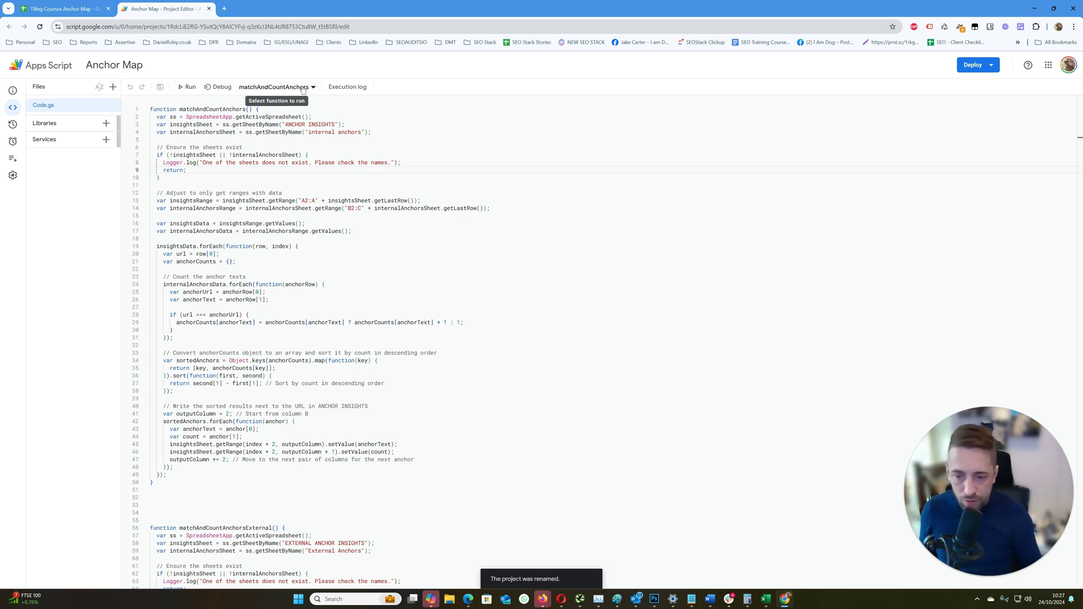
Run matchAndCountAnchors and return to the Tiling Courses Anchor Map spreadsheet.
click(188, 88)
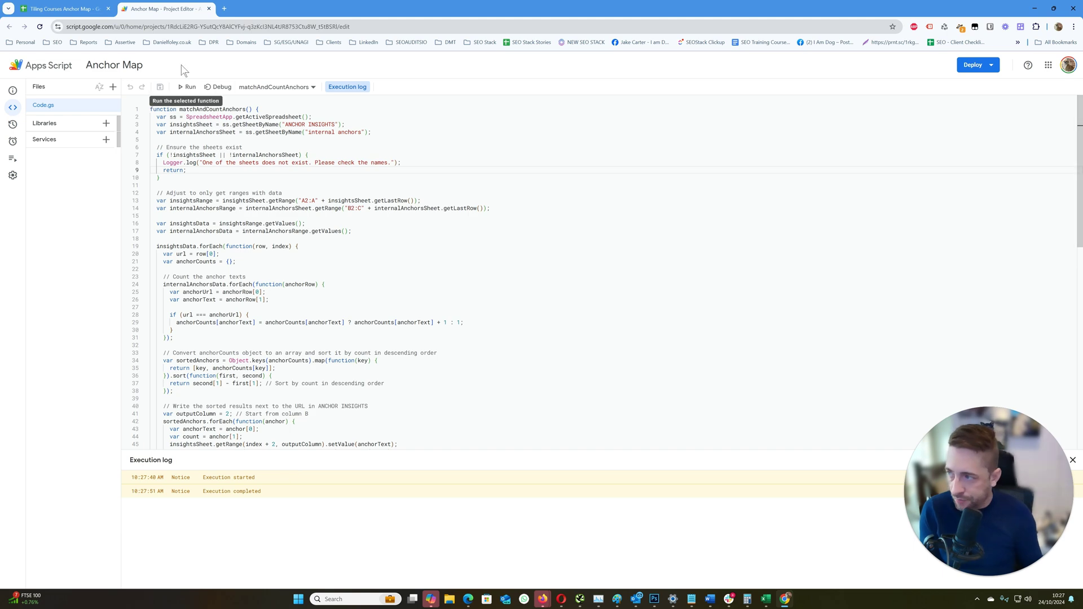
click(81, 13)
Narrow column B and write Anchor in B1 and Count in C1.
mouse_move(344, 117)
drag(451, 117, 368, 118)
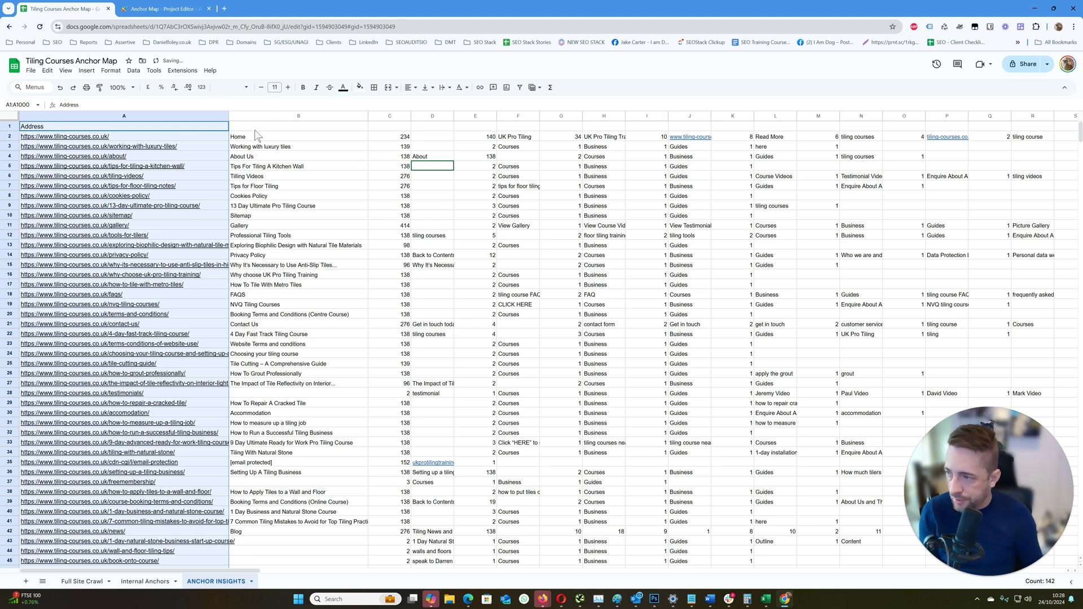
click(334, 128)
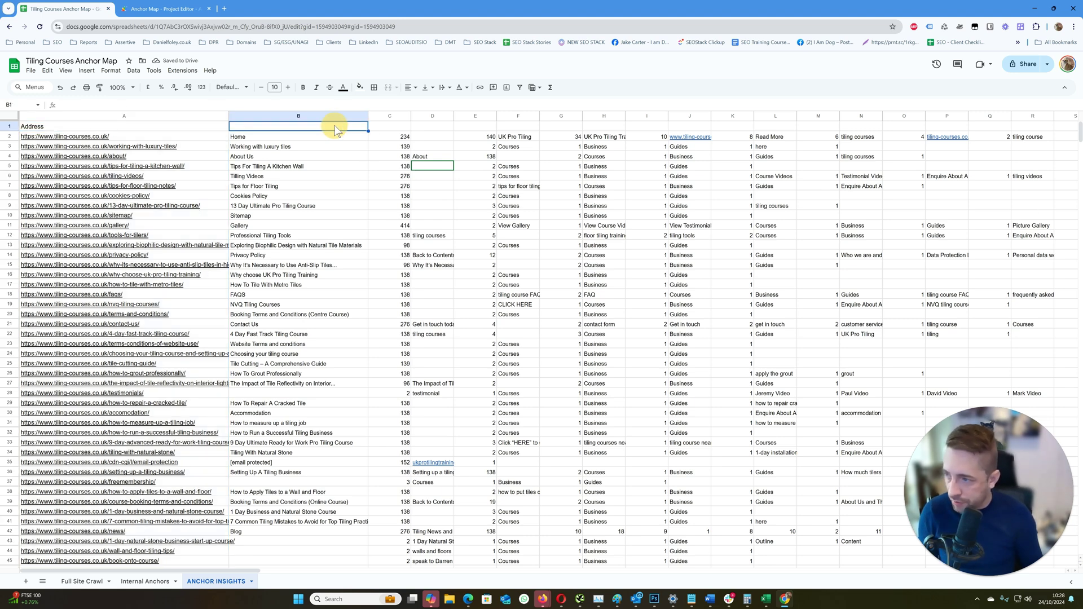
text(Ancho)
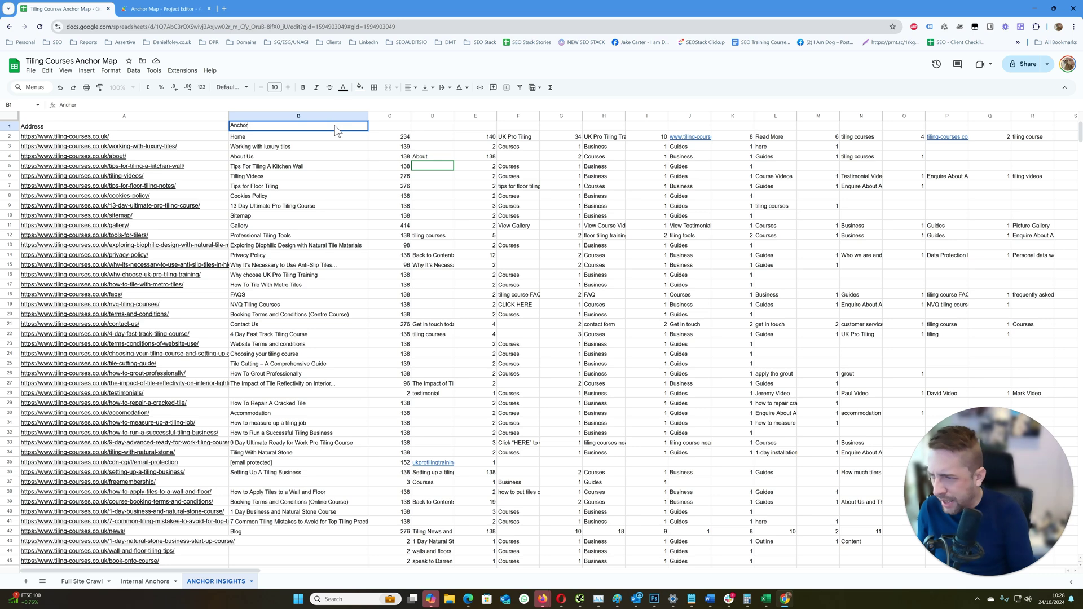
text(r)
key(Tab)
text(Count)
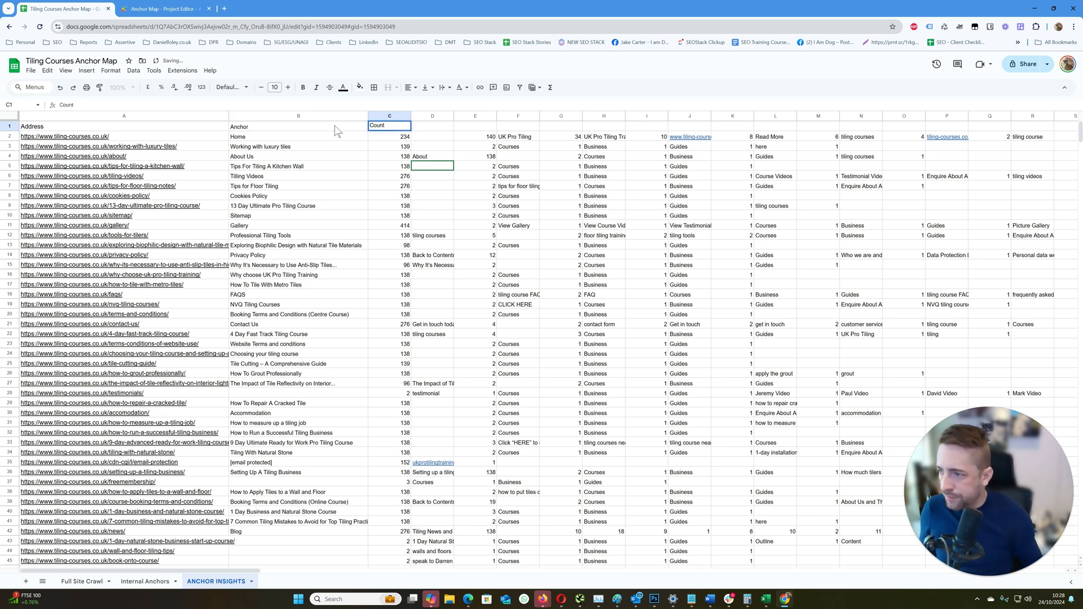
Copy the Anchor/Count header pair into D1:E1, F1:G1 and H1:I1.
drag(335, 127, 381, 128)
key(ctrl+c)
click(428, 126)
key(ctrl+v)
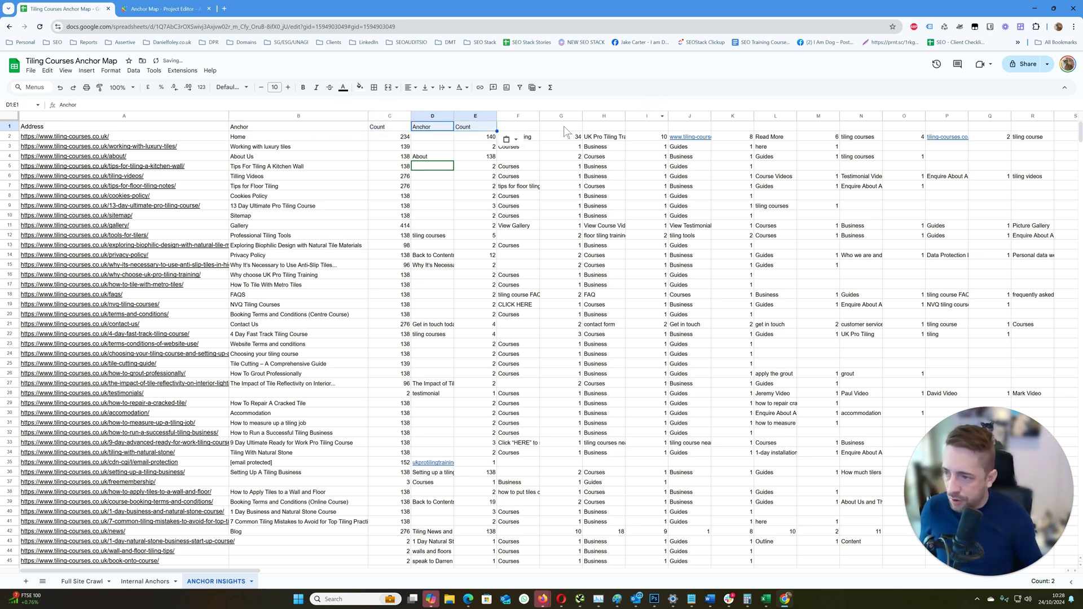
click(518, 126)
key(ctrl+v)
click(603, 127)
key(ctrl+v)
Copy the B1:I1 header block across row 1 into J1, R1, Z1 and AH1, reaching AO1.
drag(648, 126, 322, 127)
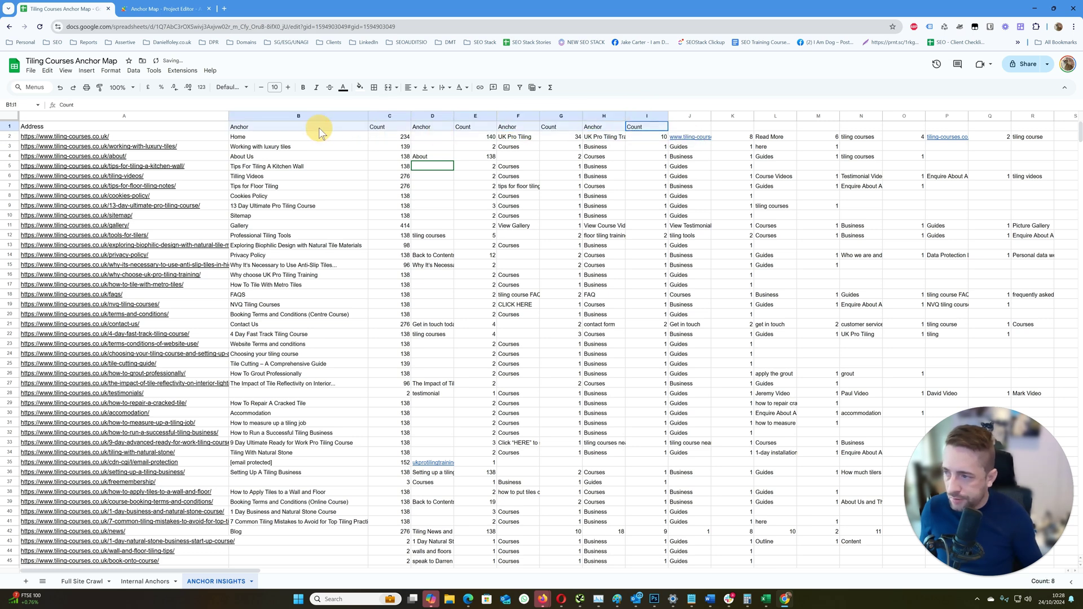
key(ctrl+c)
click(696, 127)
key(ctrl+v)
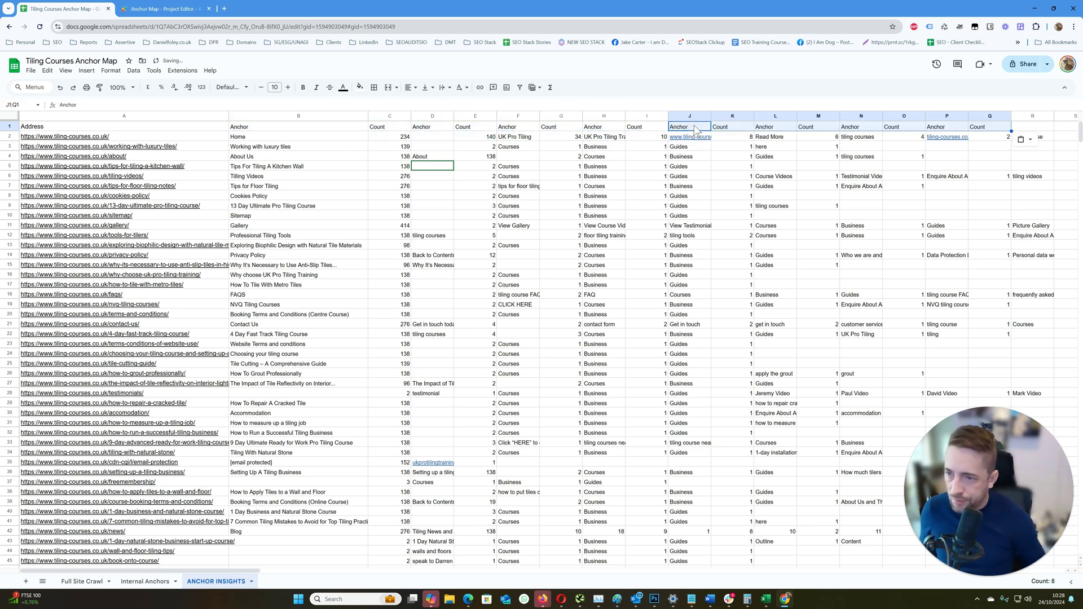
click(1036, 127)
key(ctrl+v)
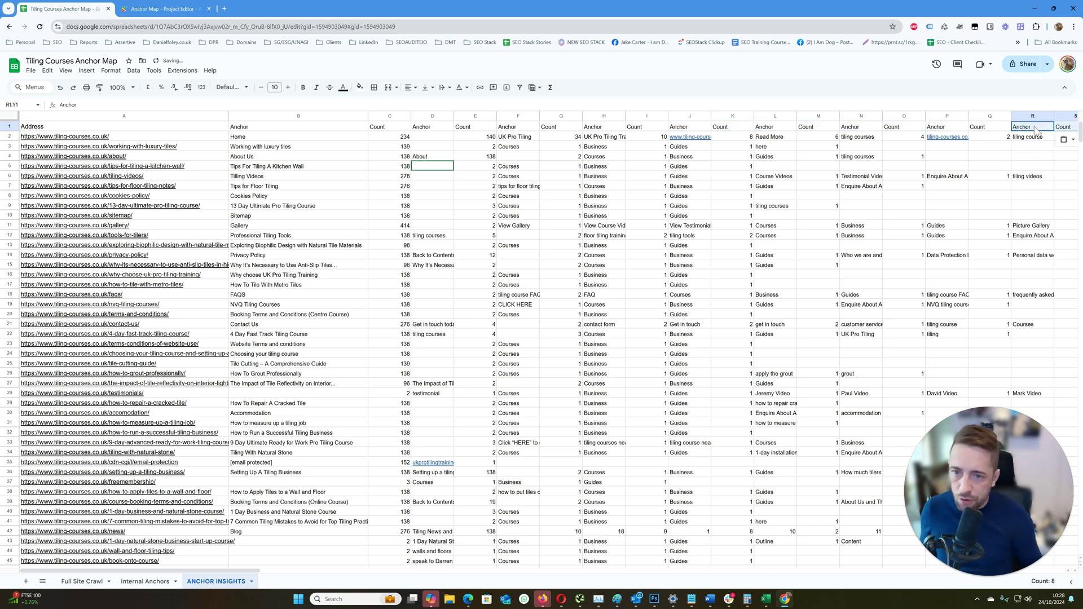
key(Right)
key(Right)
key(Right)
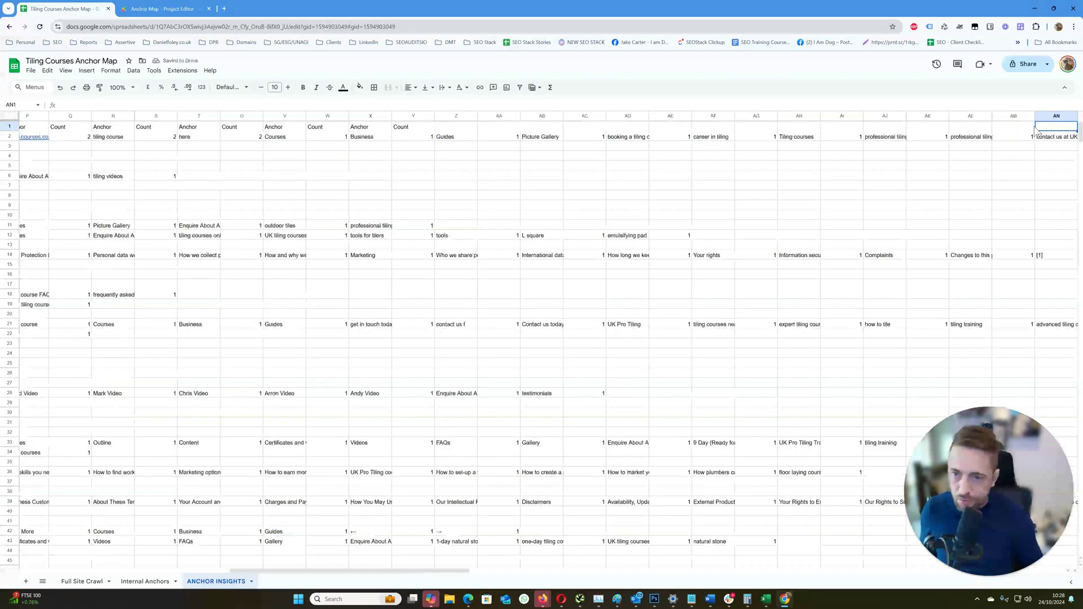
click(461, 127)
key(ctrl+v)
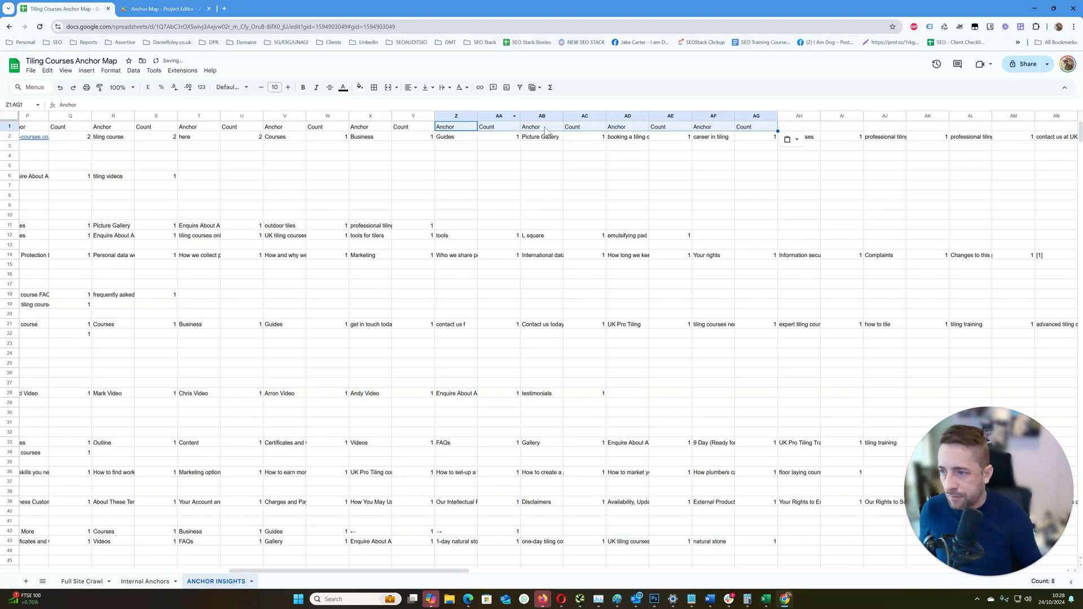
click(804, 128)
key(ctrl+v)
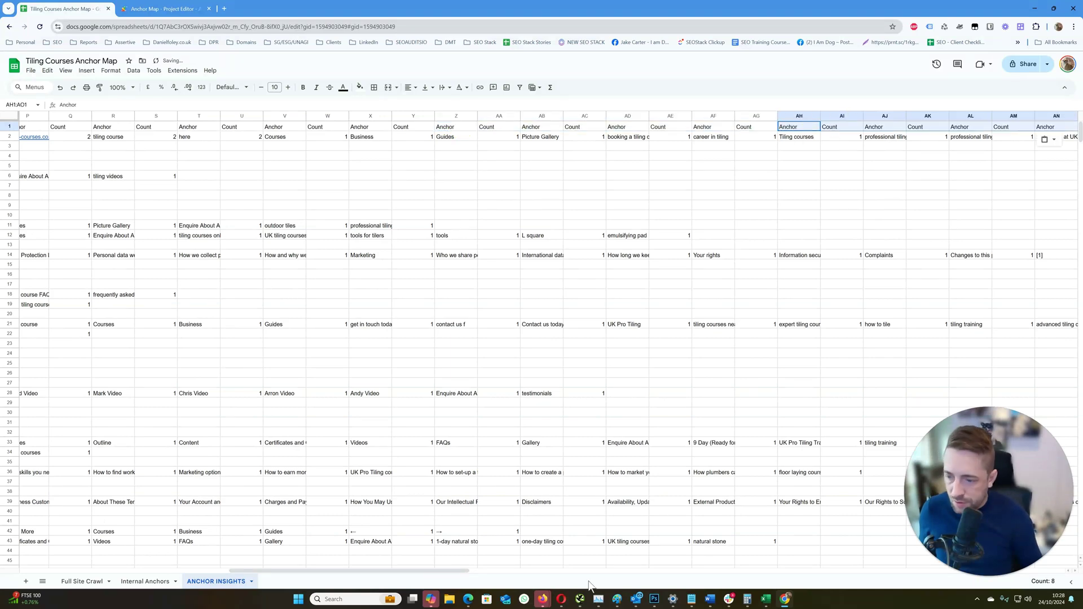
drag(345, 572, 127, 572)
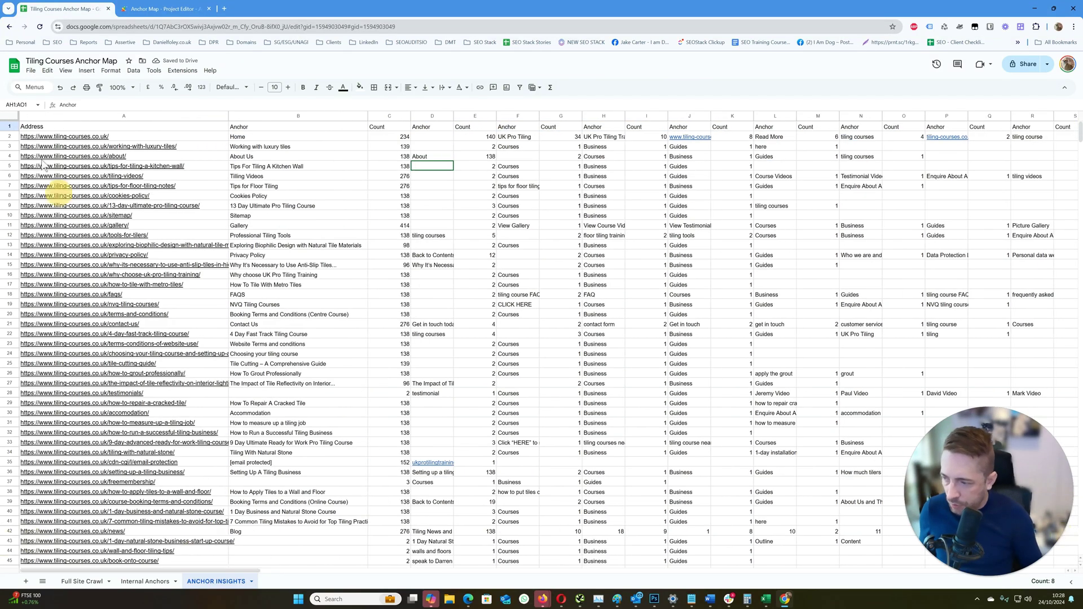
Freeze header row 1 at the top of the ANCHOR INSIGHTS tab.
click(10, 127)
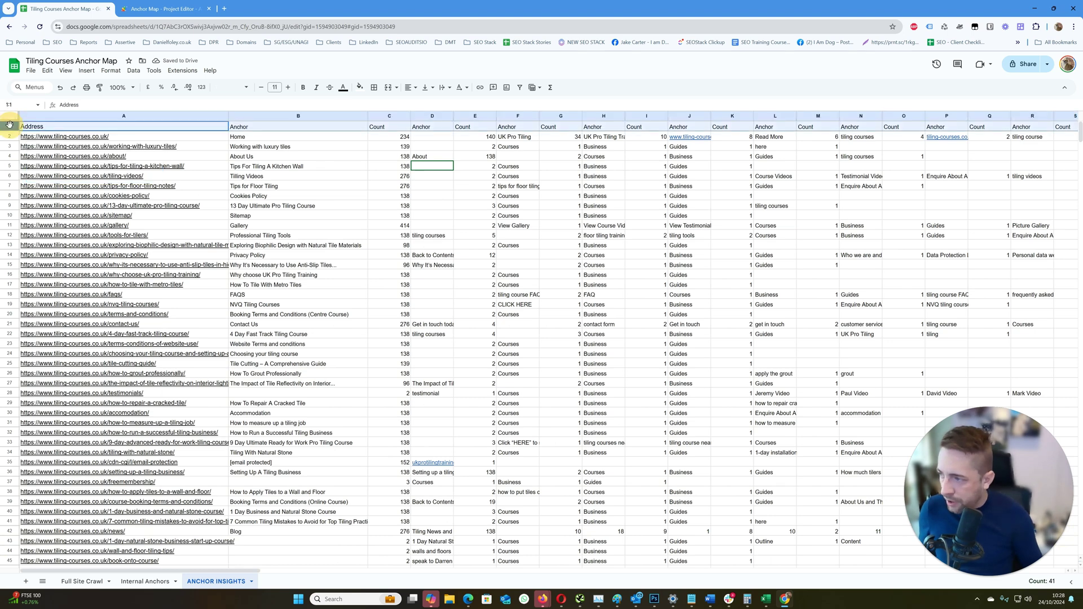
click(66, 72)
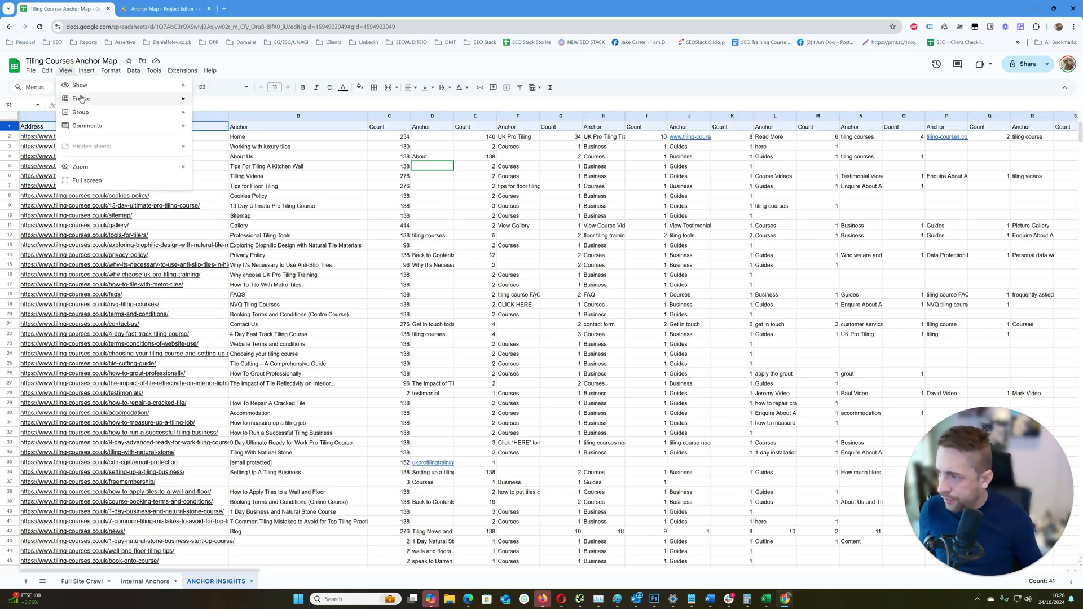
click(254, 117)
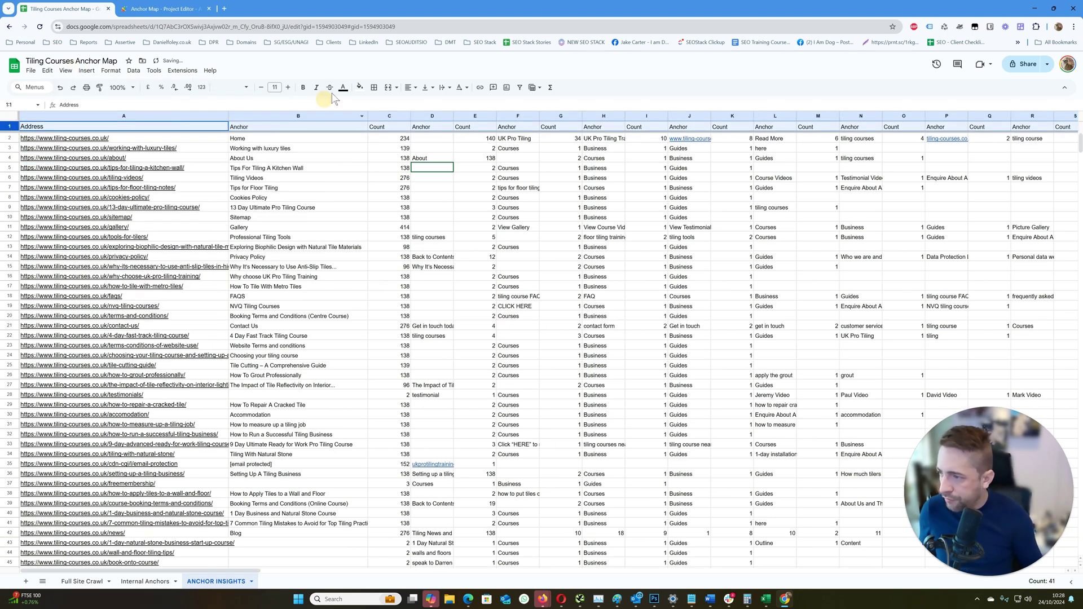
Style the header row with black fill, white text and font size 15.
click(360, 87)
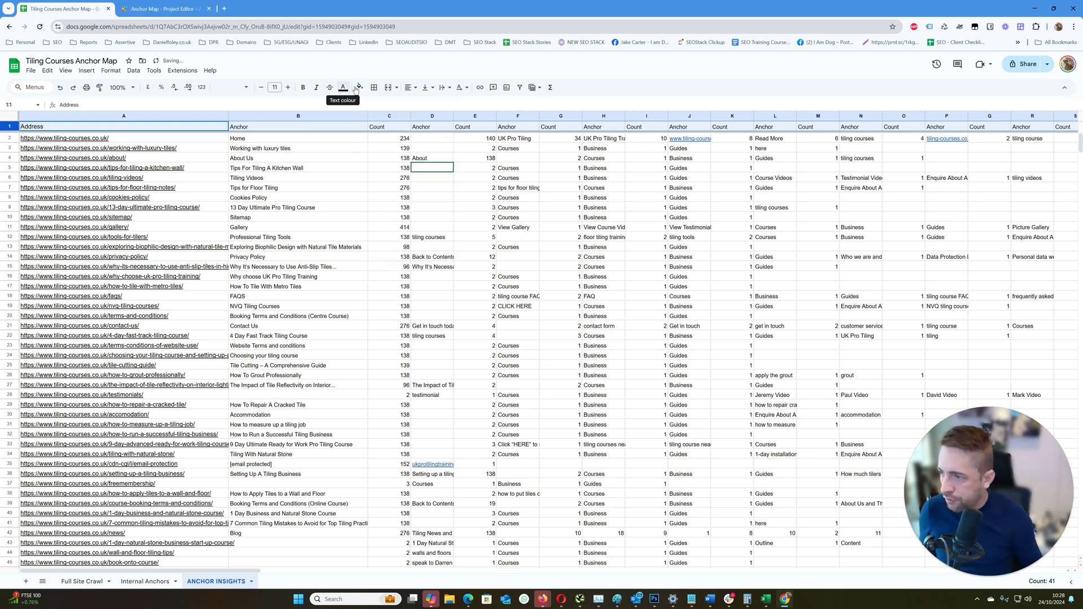
click(360, 87)
click(365, 120)
click(343, 88)
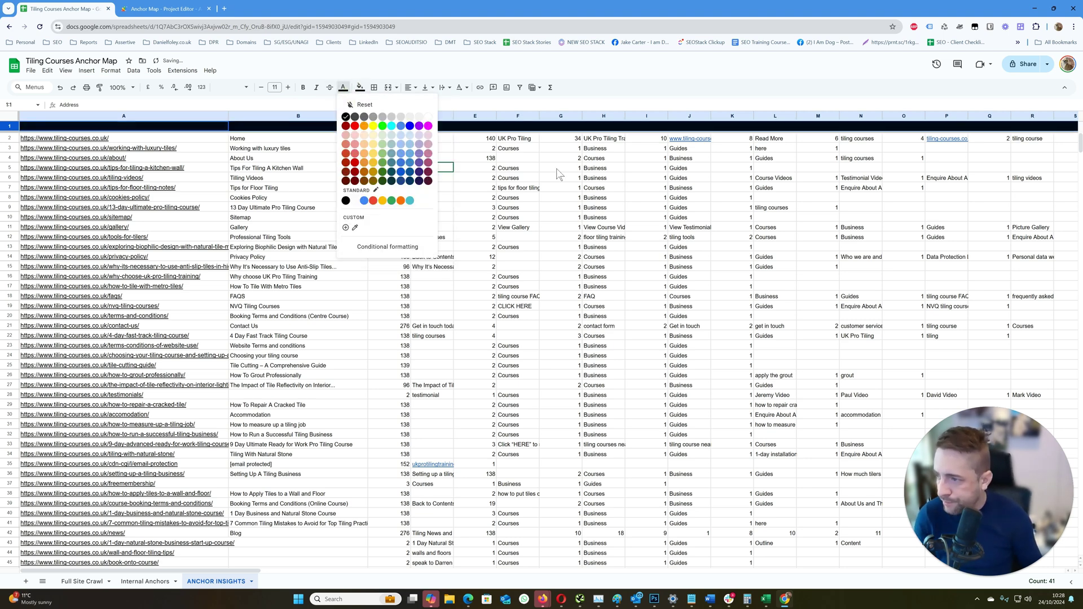
click(431, 118)
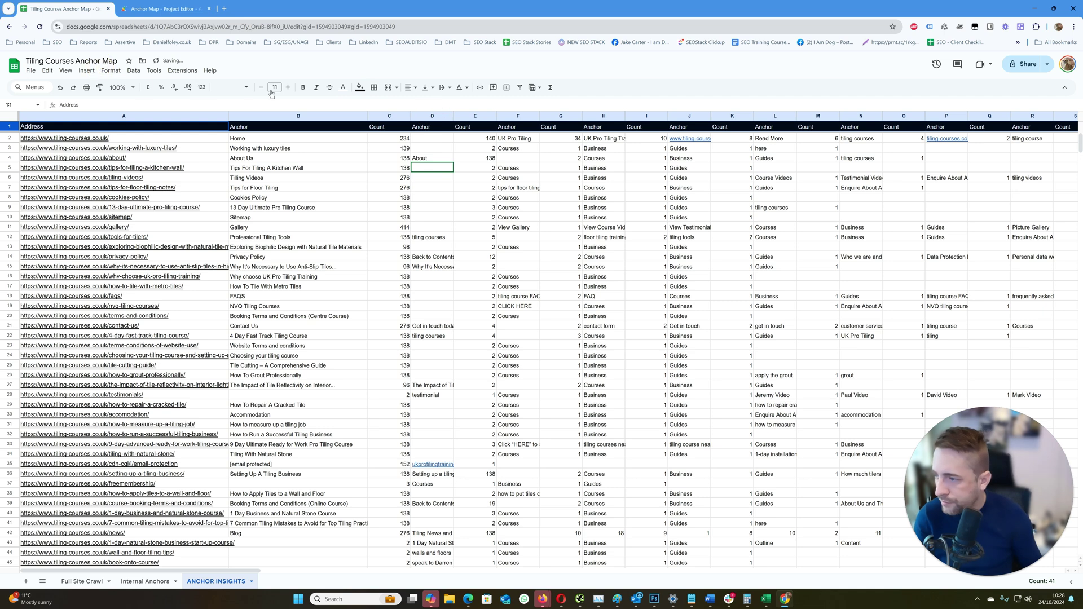
click(288, 87)
click(289, 87)
click(289, 87)
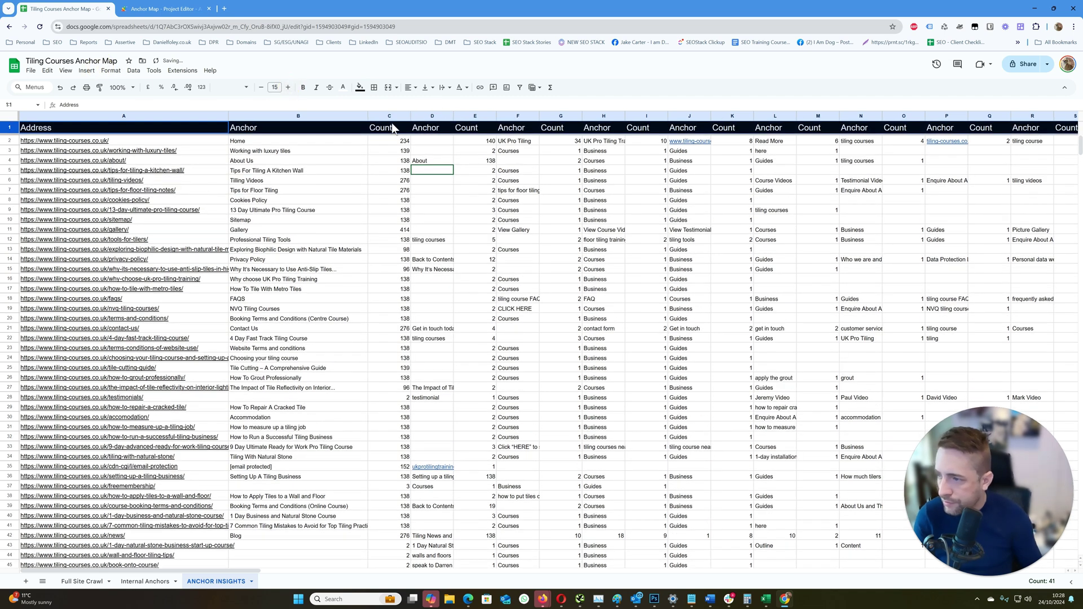
Centre-align the Count columns C, E, G, I, K, M, O, Q and S.
click(389, 117)
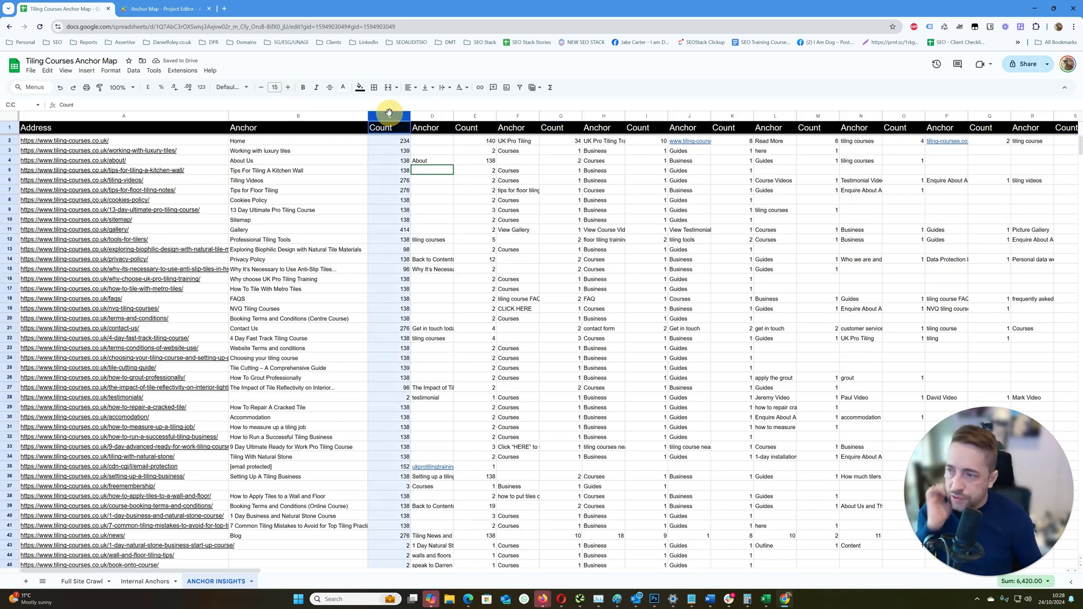
ctrl+click(475, 116)
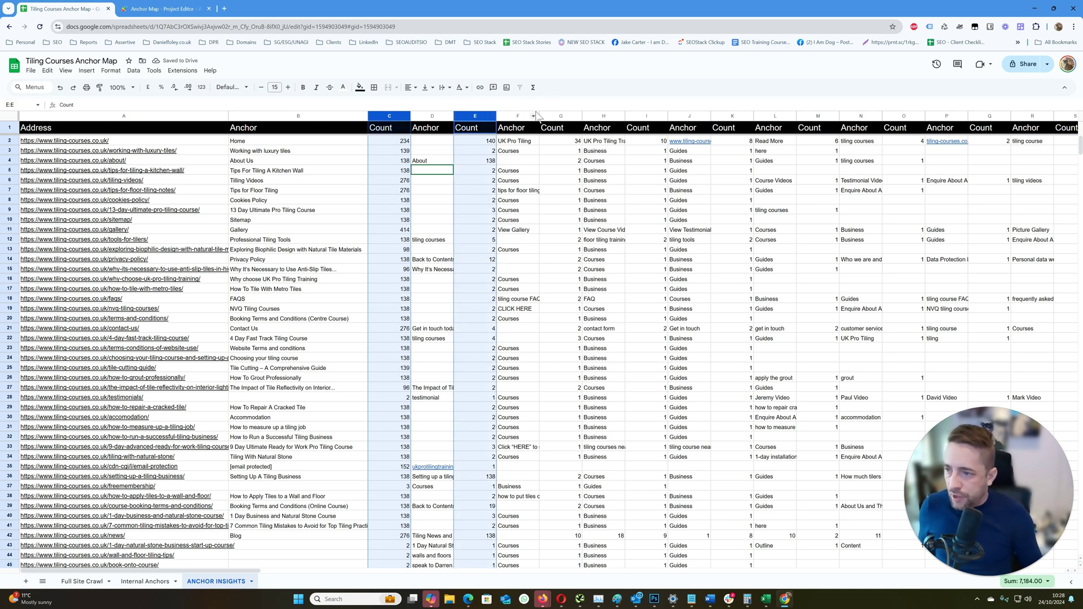
ctrl+click(561, 118)
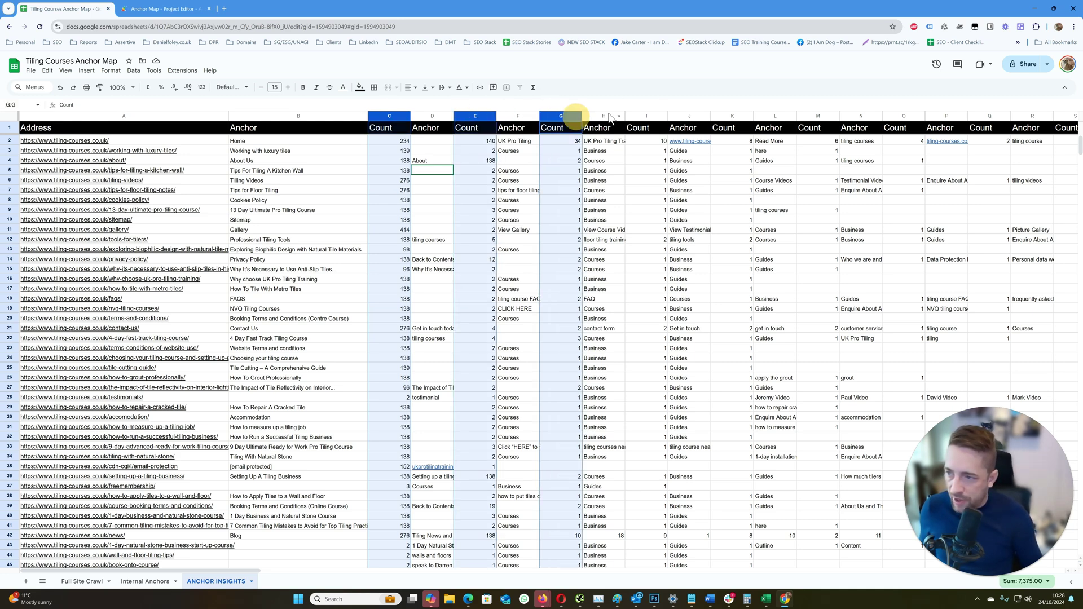
ctrl+click(646, 117)
ctrl+click(732, 116)
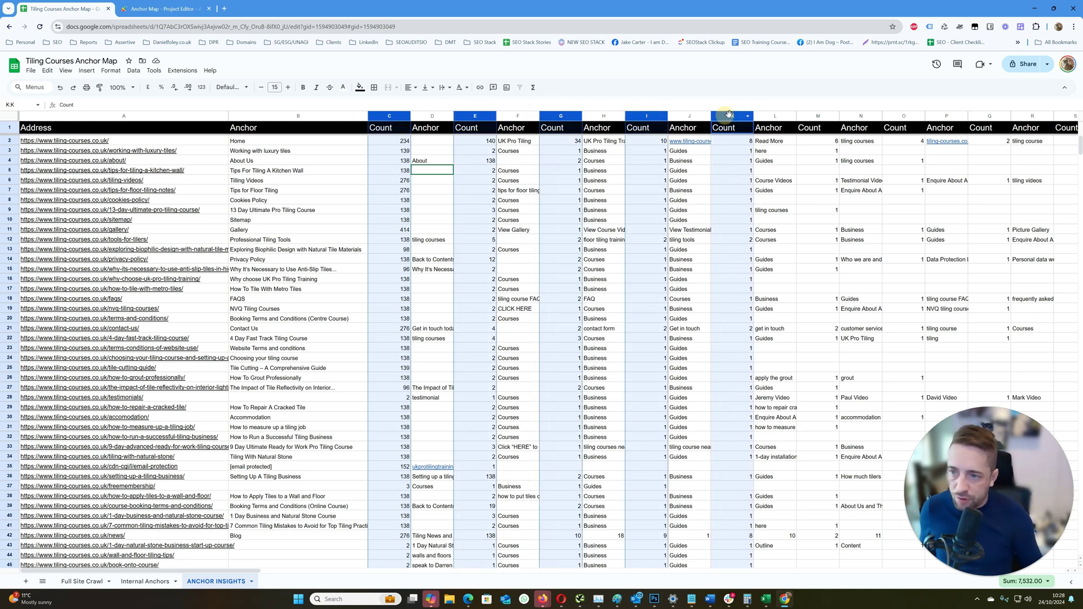
ctrl+click(817, 116)
ctrl+click(903, 117)
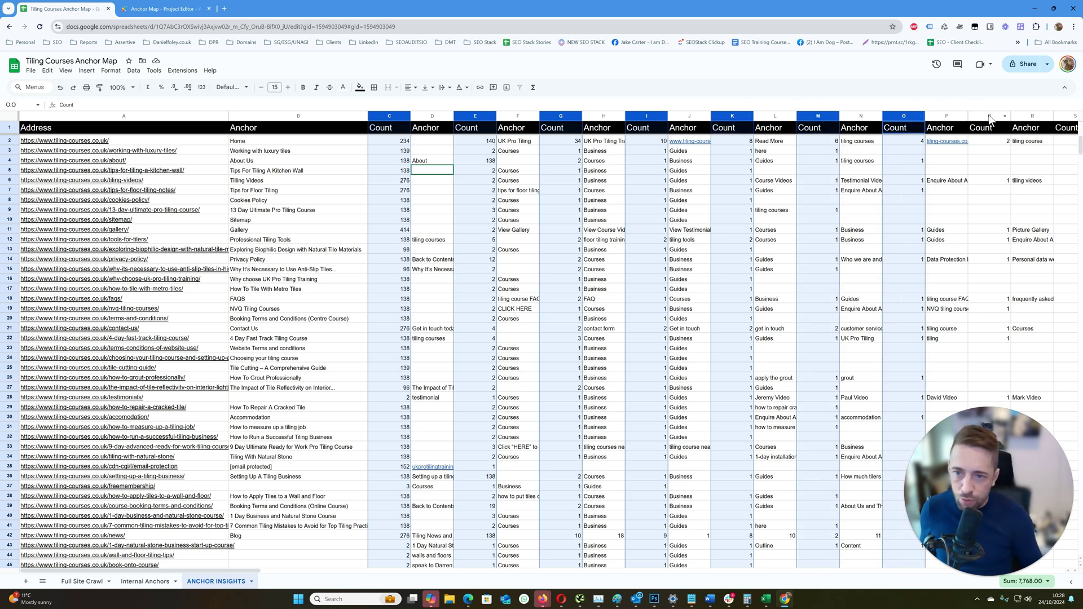
ctrl+click(990, 116)
ctrl+click(1073, 118)
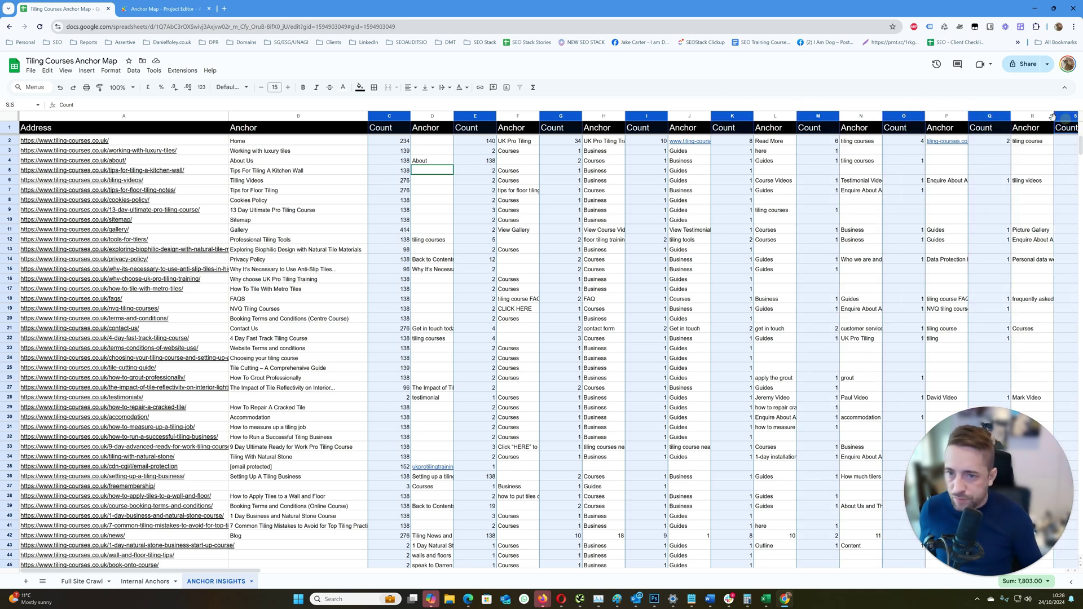
click(405, 86)
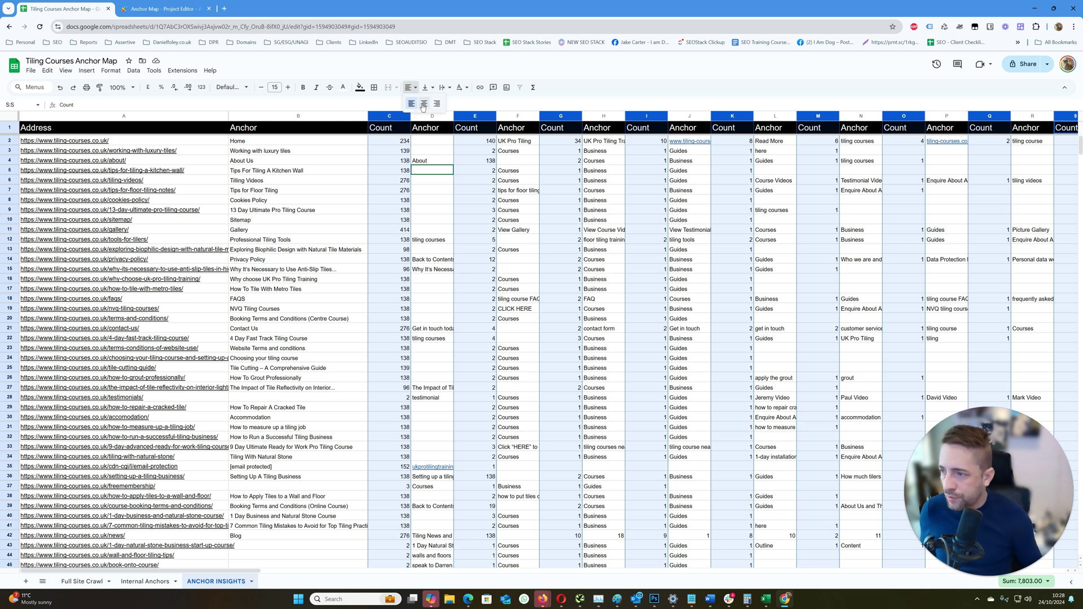
click(423, 105)
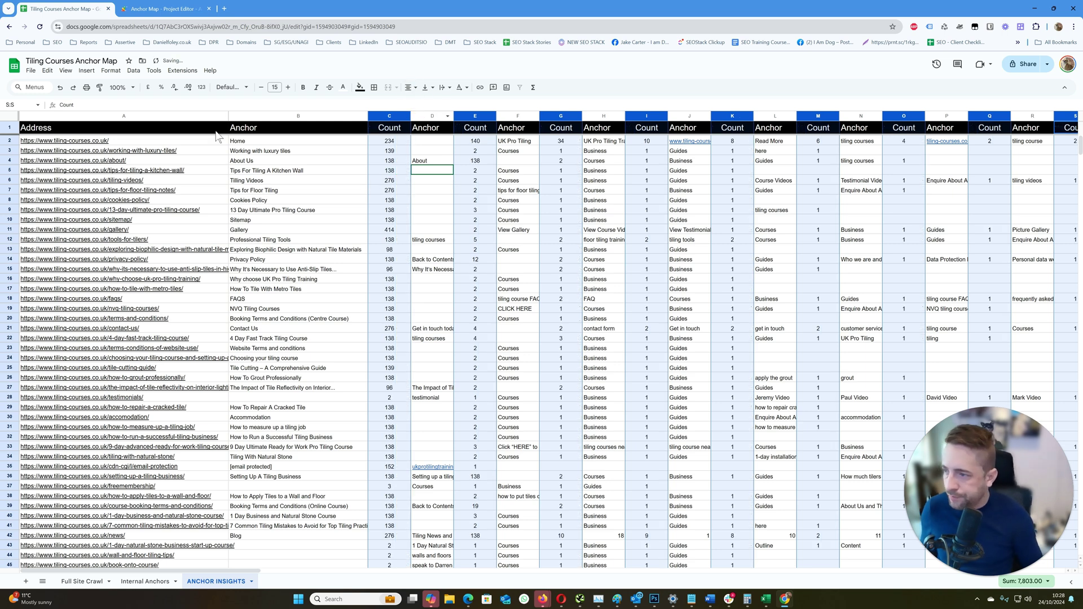
Freeze the Address column A so the URLs stay visible when scrolling sideways.
click(178, 116)
click(67, 72)
mouse_move(82, 99)
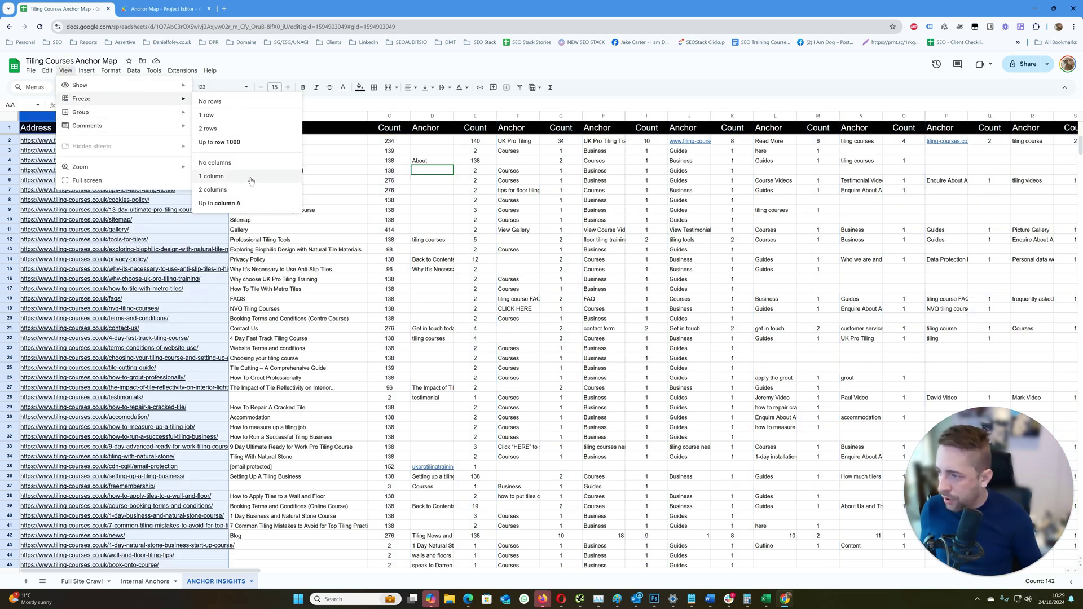
click(246, 176)
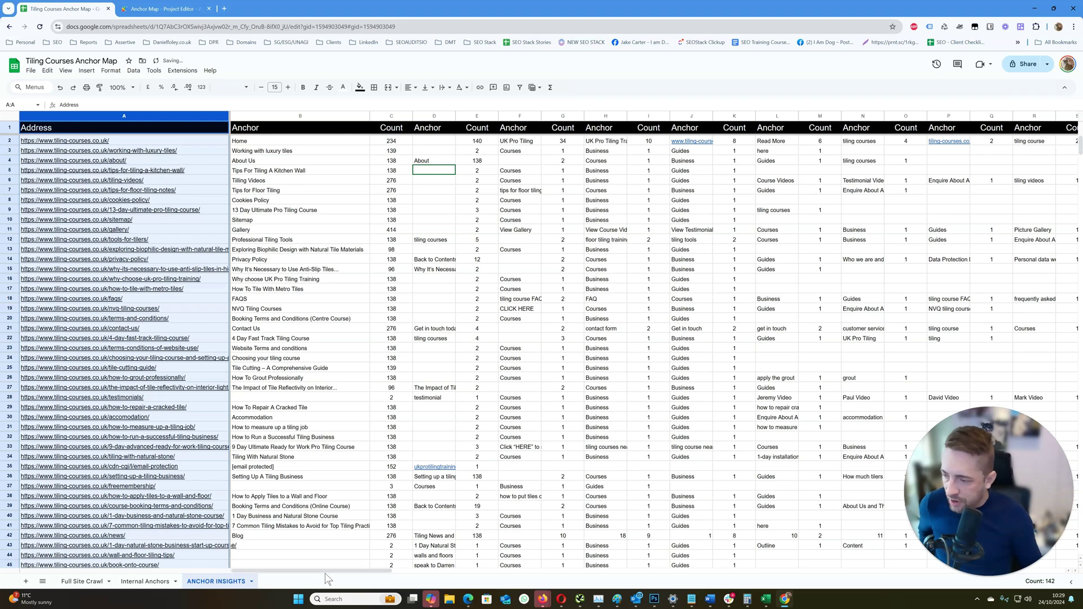
mouse_move(323, 571)
mouse_down()
mouse_move(634, 599)
mouse_move(644, 590)
mouse_move(291, 584)
mouse_up()
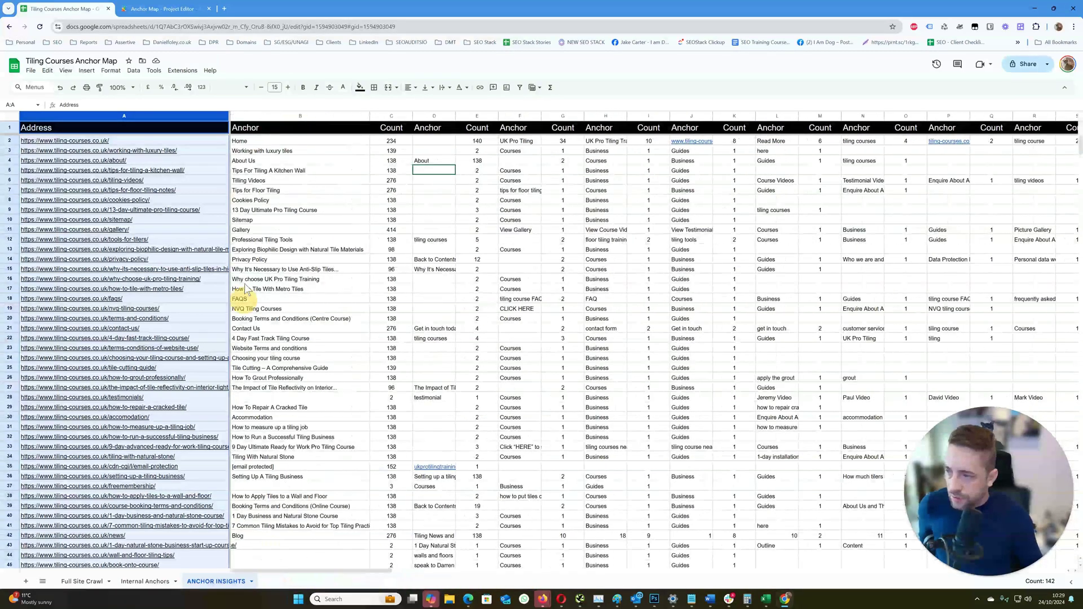
Step through anchor and count cells in columns B, D, F, H and J to check consistency.
click(244, 144)
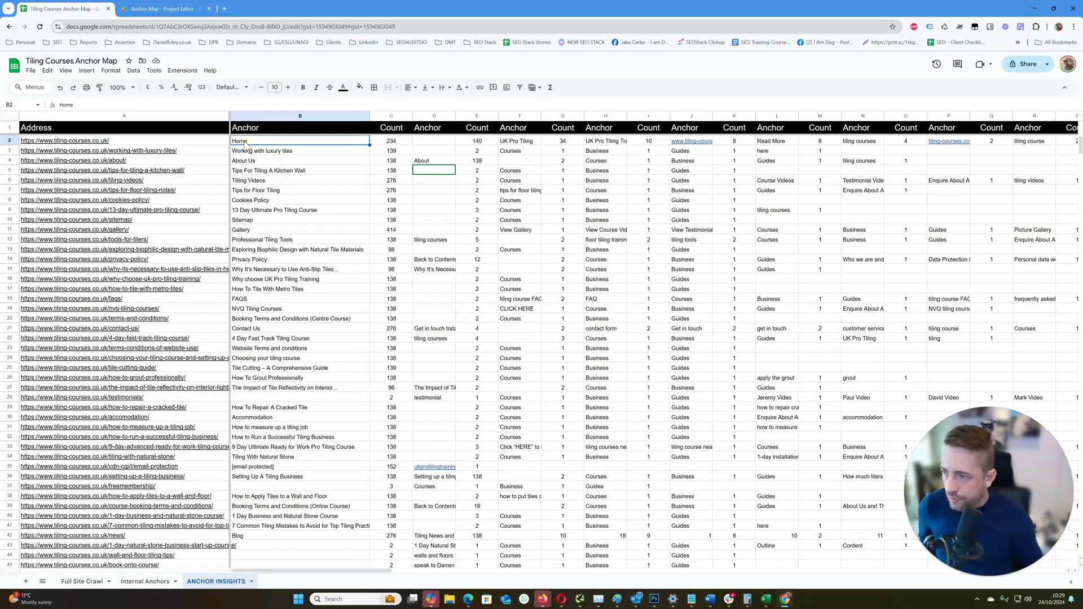
key(Down)
key(Down)
key(Down)
key(Down)
key(Down)
key(Down)
key(Down)
key(Right)
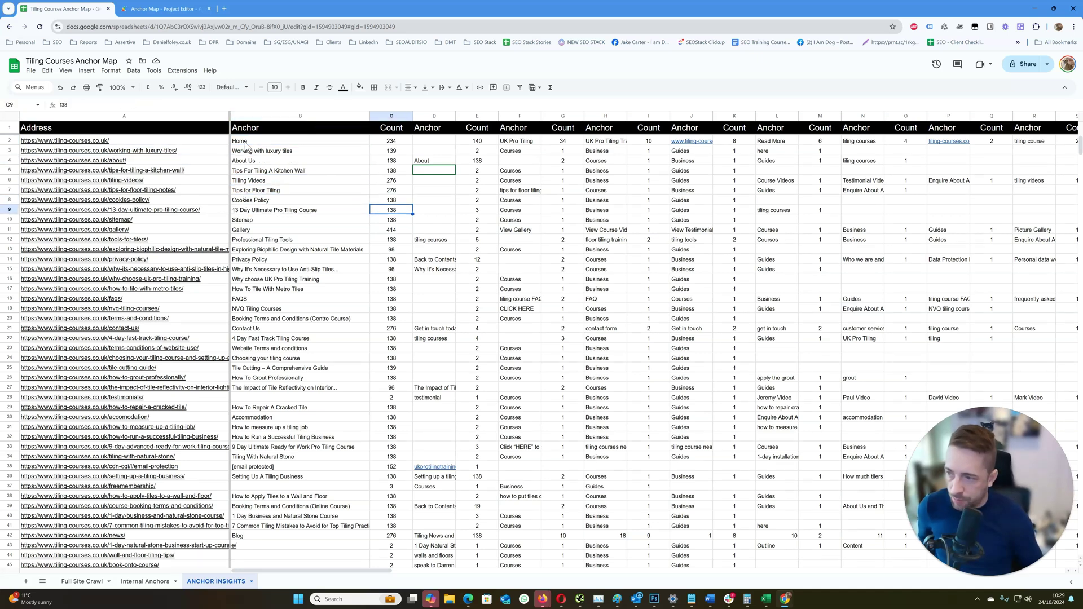
key(Down)
key(Down)
key(Down)
key(Down)
key(Down)
key(Down)
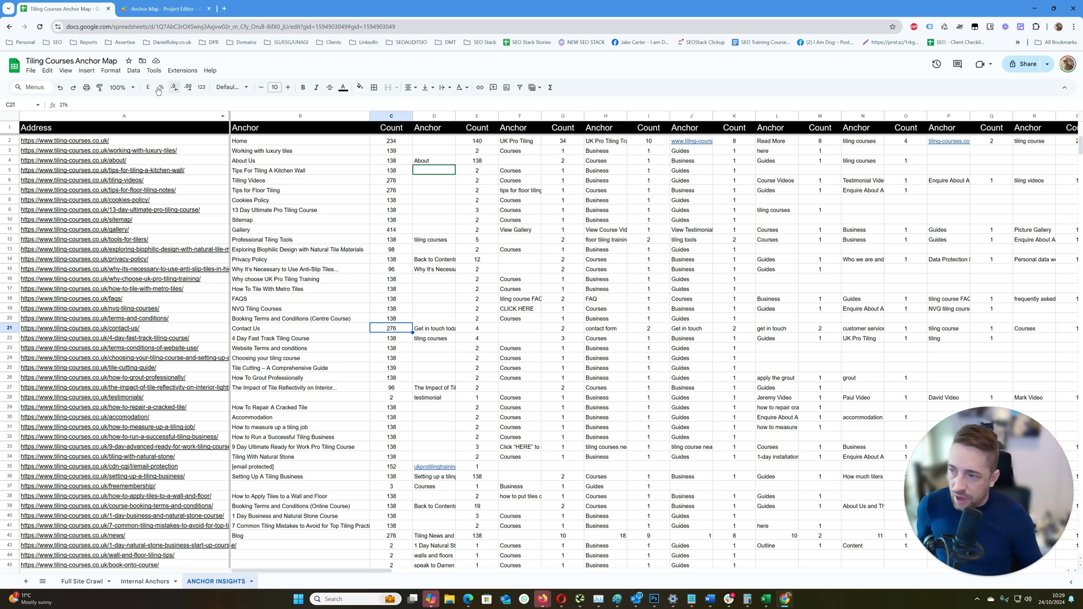
click(436, 240)
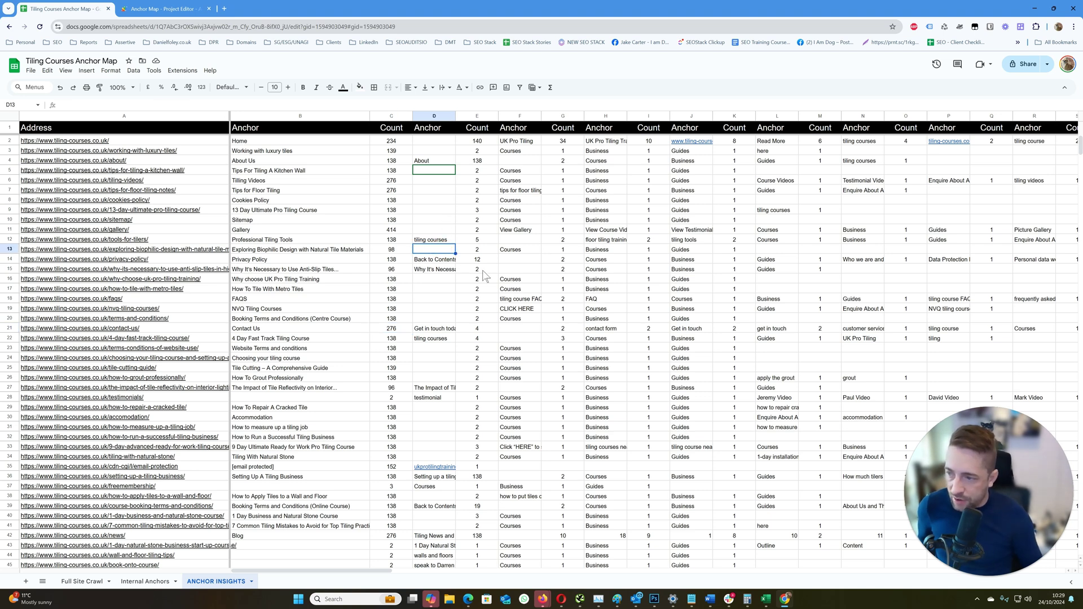
click(518, 238)
click(622, 190)
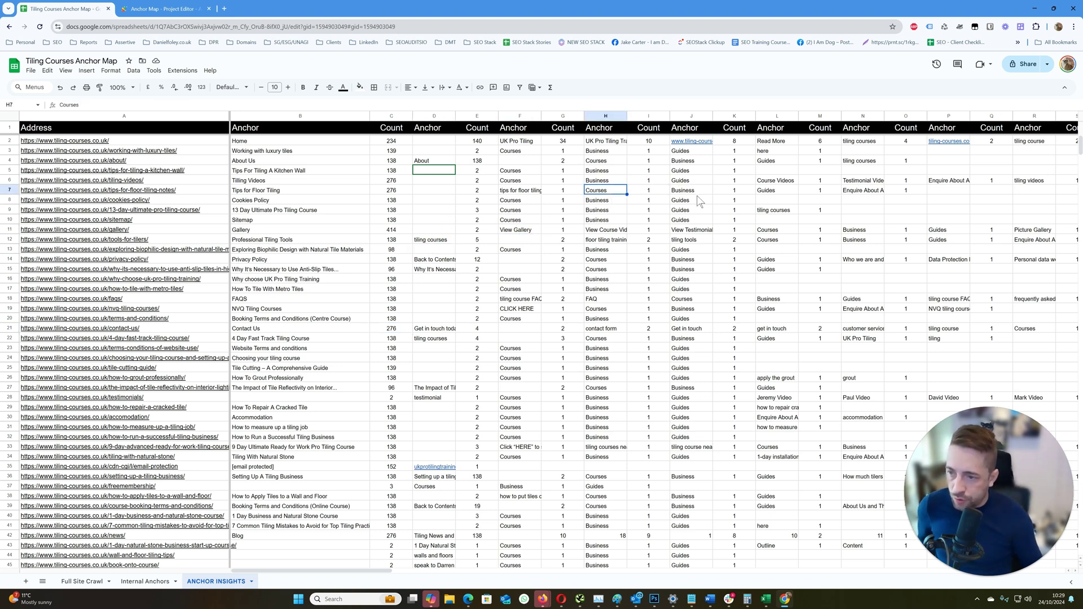
click(699, 200)
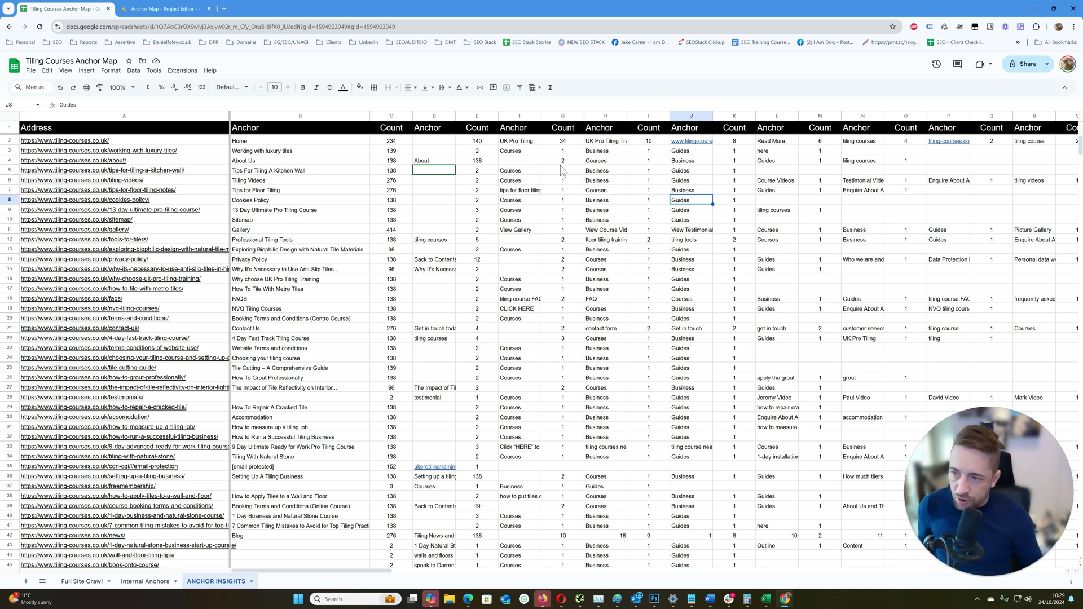
Spot-check ranges C2:C10, B2:B10, column F counts, G4:G10 and cell I4 for their sums.
drag(392, 144, 391, 220)
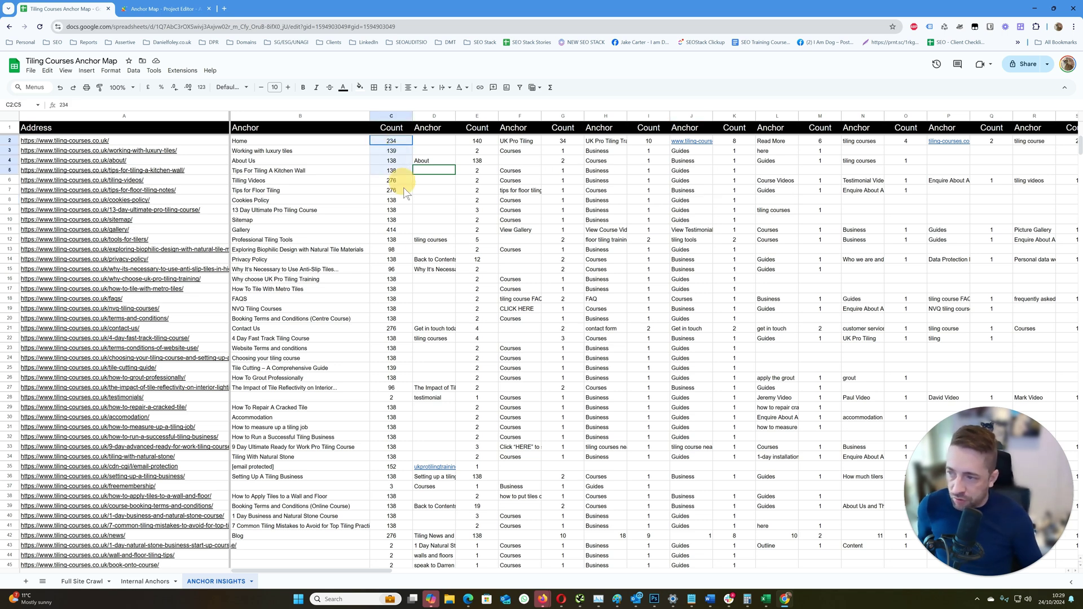
drag(310, 141, 322, 218)
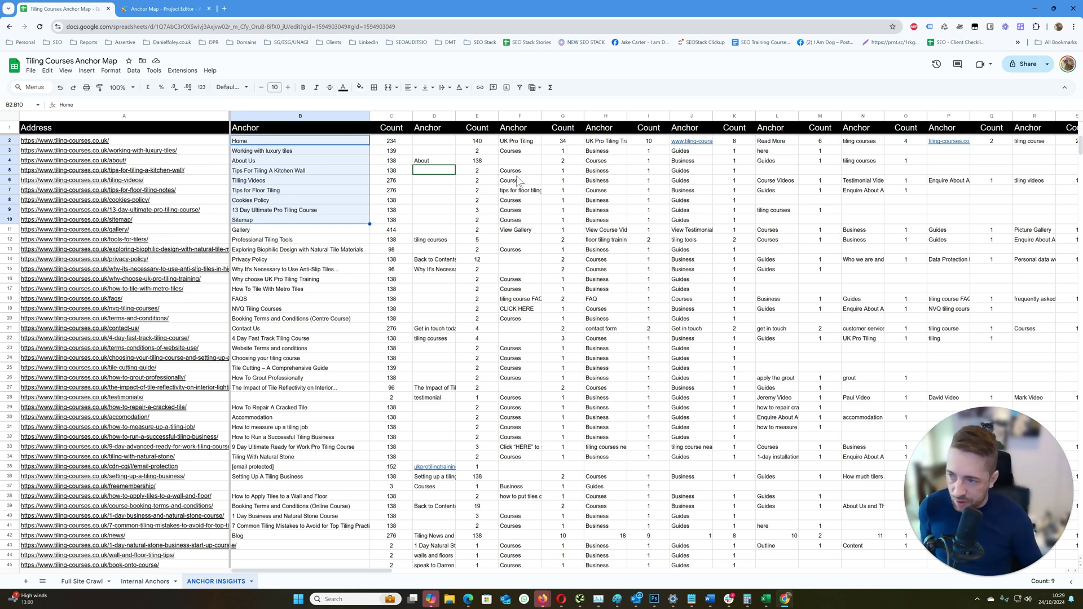
drag(519, 181, 513, 213)
drag(562, 161, 567, 220)
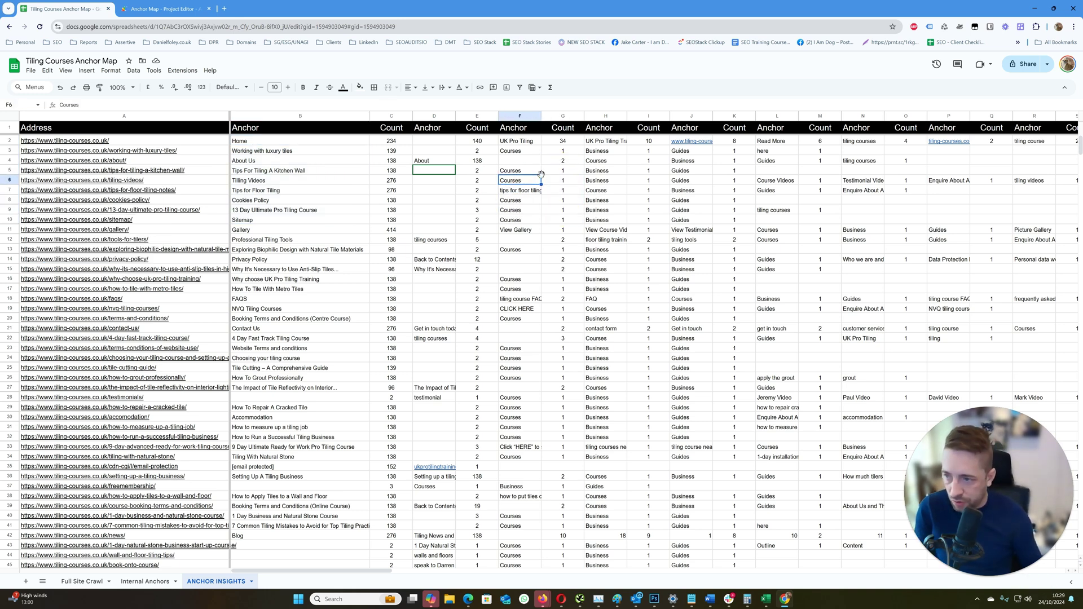
click(649, 162)
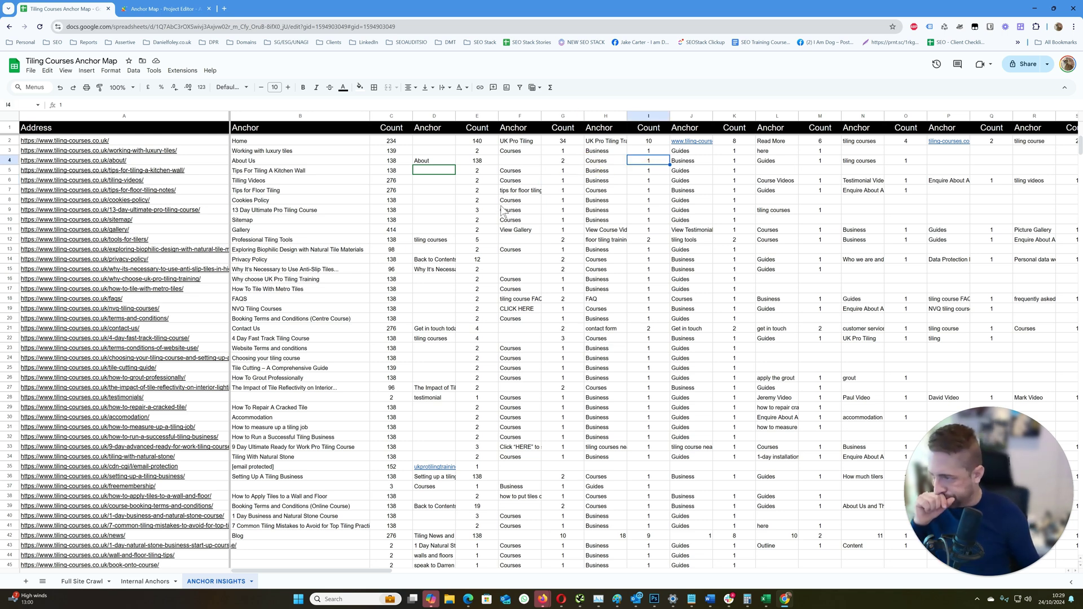
scroll(312, 306, down, 2)
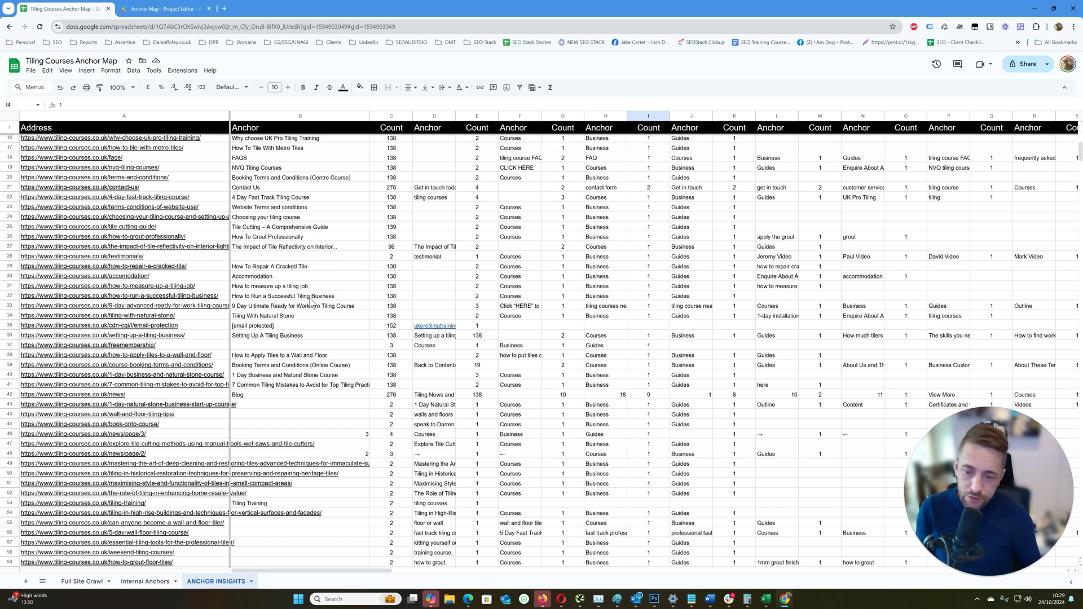
scroll(302, 363, down, 3)
scroll(302, 363, down, 3)
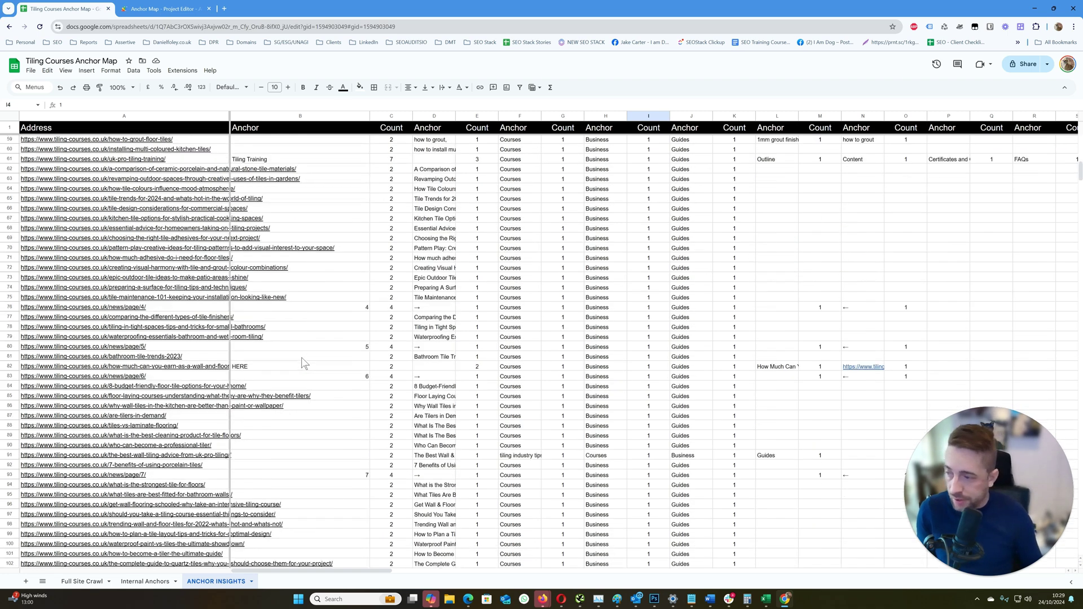
scroll(303, 362, up, 3)
scroll(302, 362, up, 3)
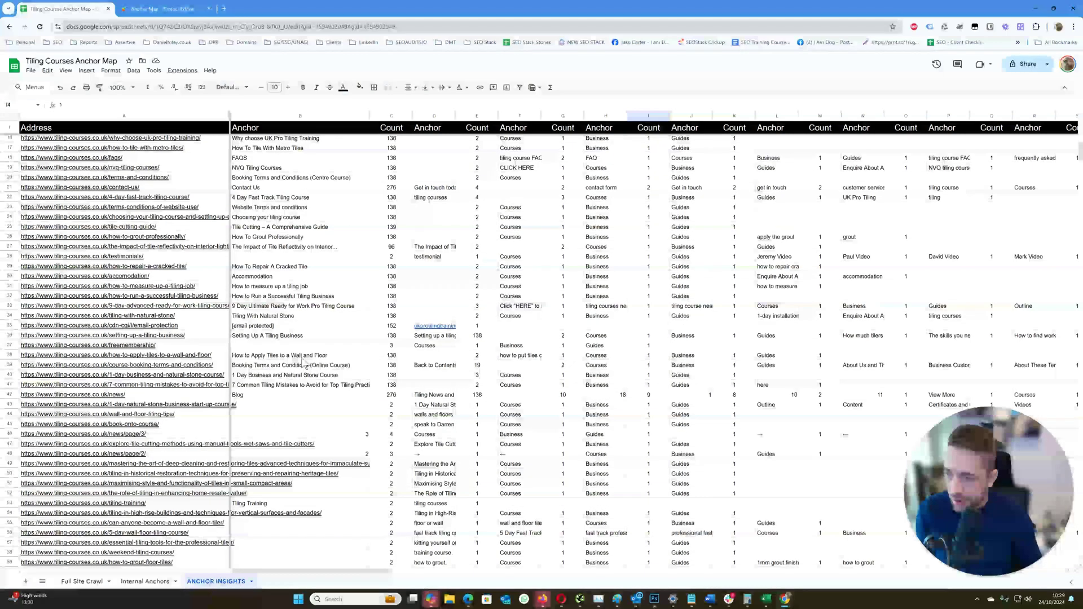
scroll(302, 362, up, 2)
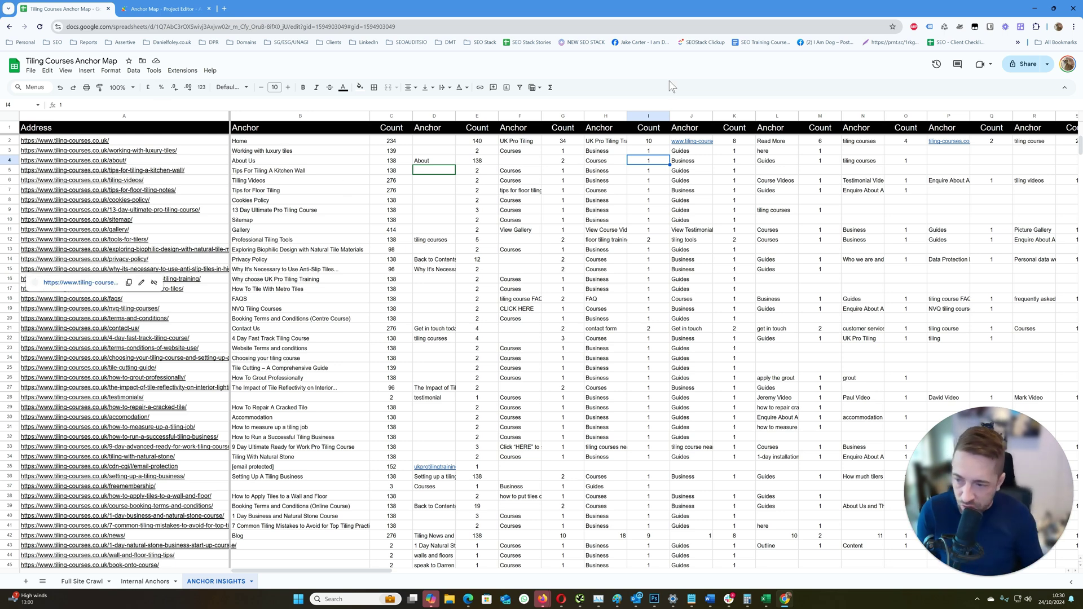
mouse_move(119, 289)
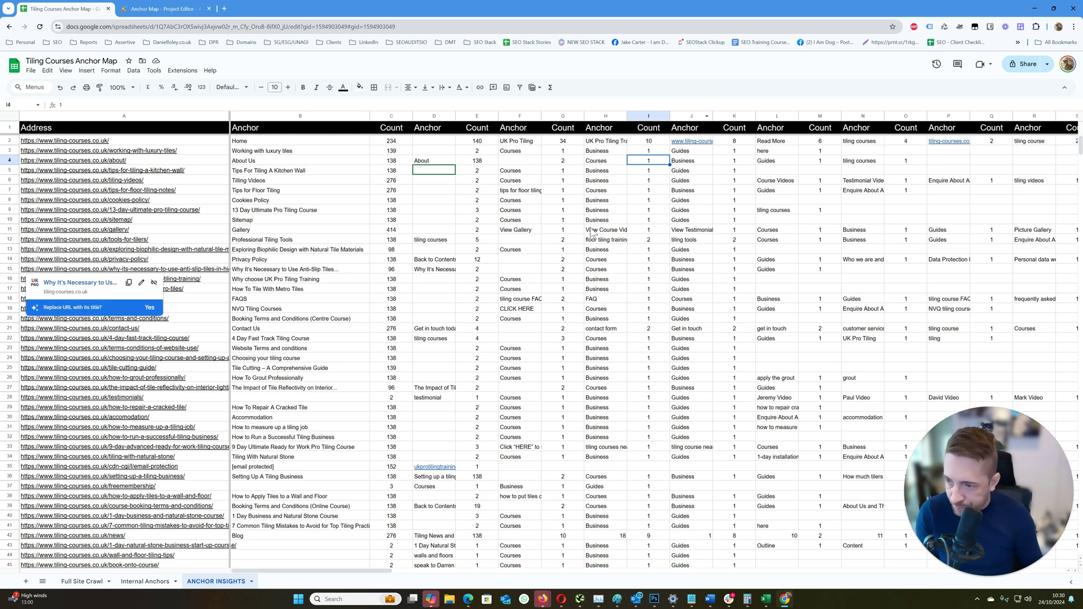
drag(606, 170, 607, 396)
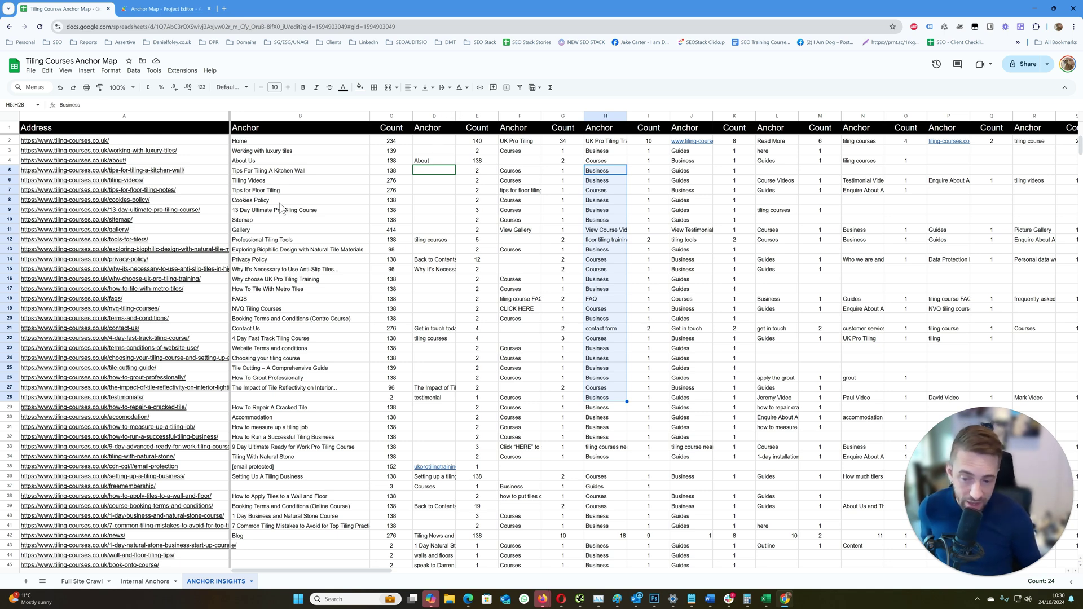
drag(432, 142, 435, 213)
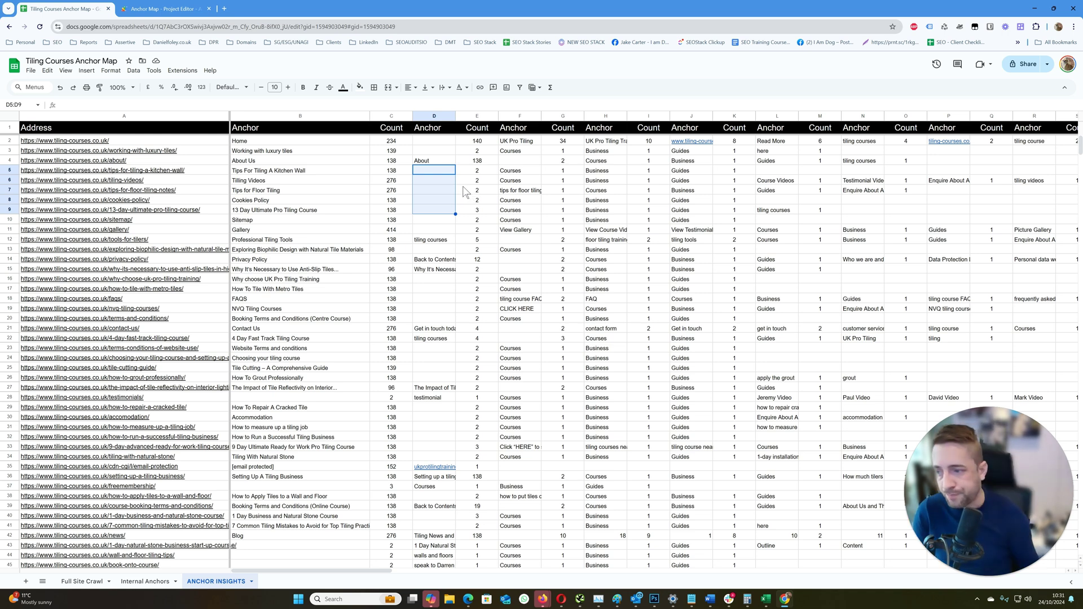
click(452, 117)
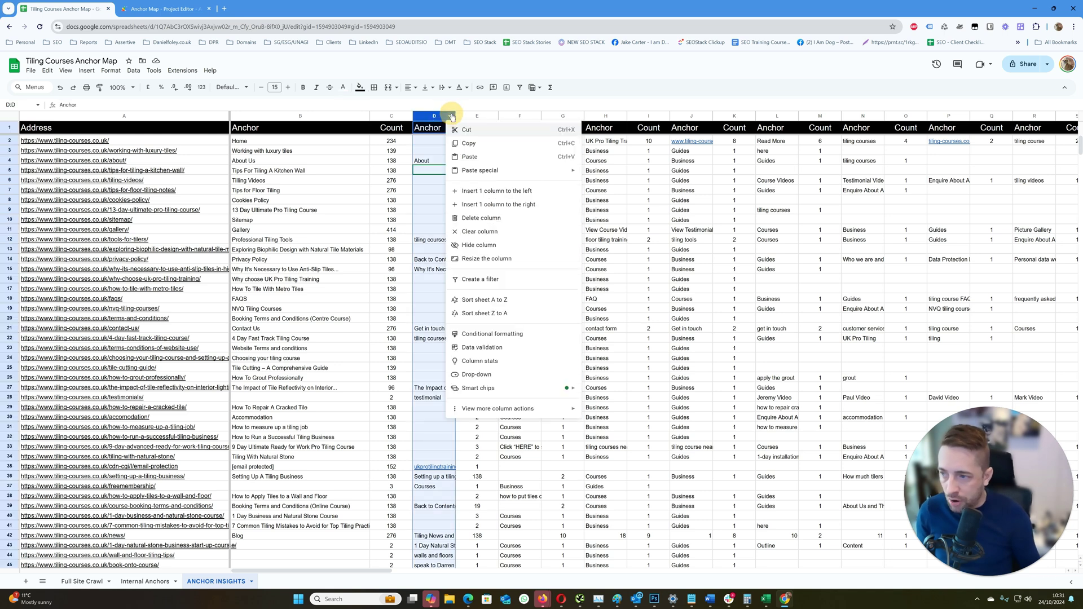
click(421, 177)
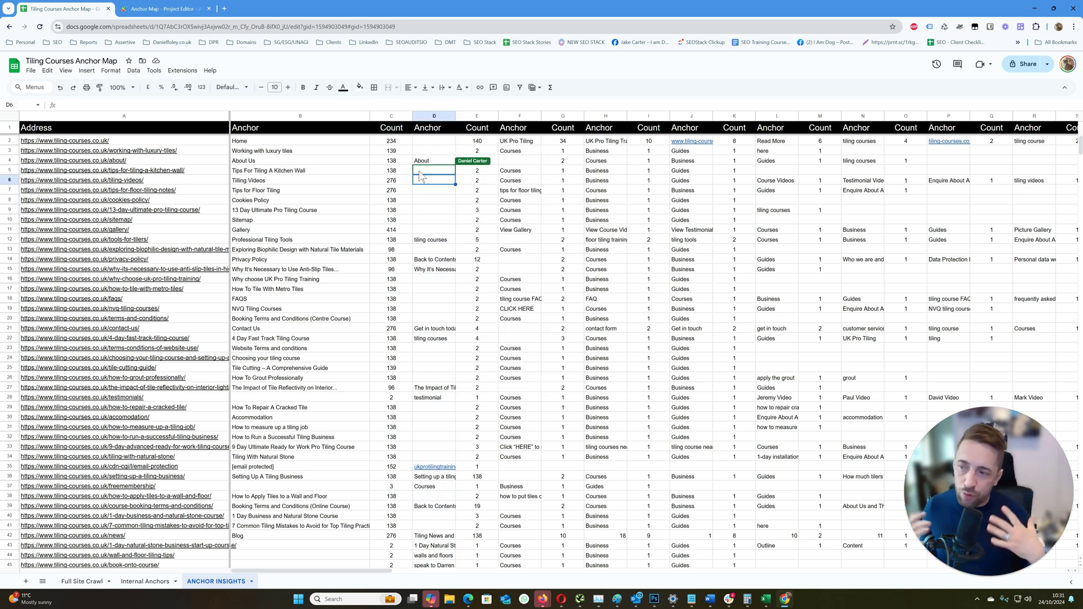